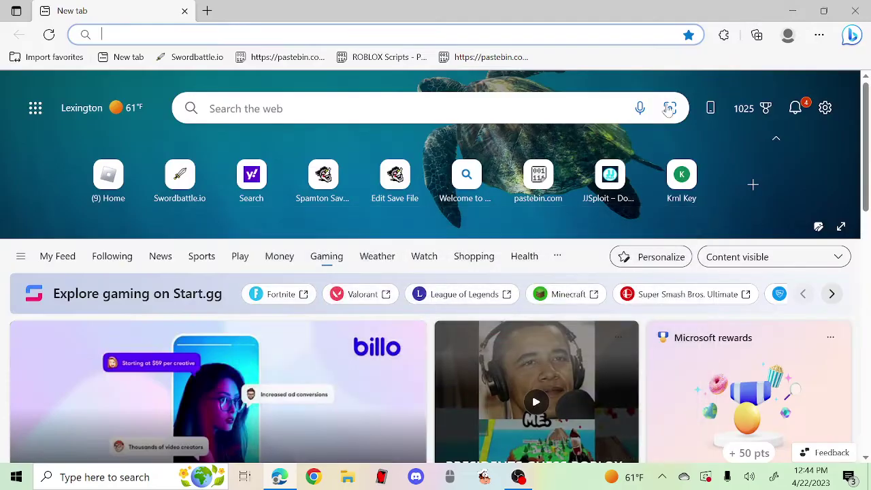
Open the Spamton Save Editor's Deltarune Chapter 2 page and review its save file upload instructions
{"action": "left_click", "coordinate": [338, 211]}
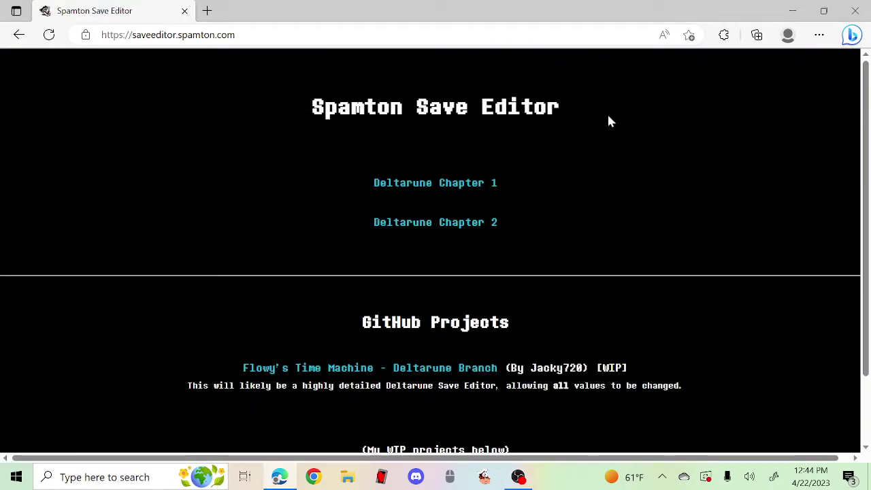
{"action": "left_click", "coordinate": [502, 222]}
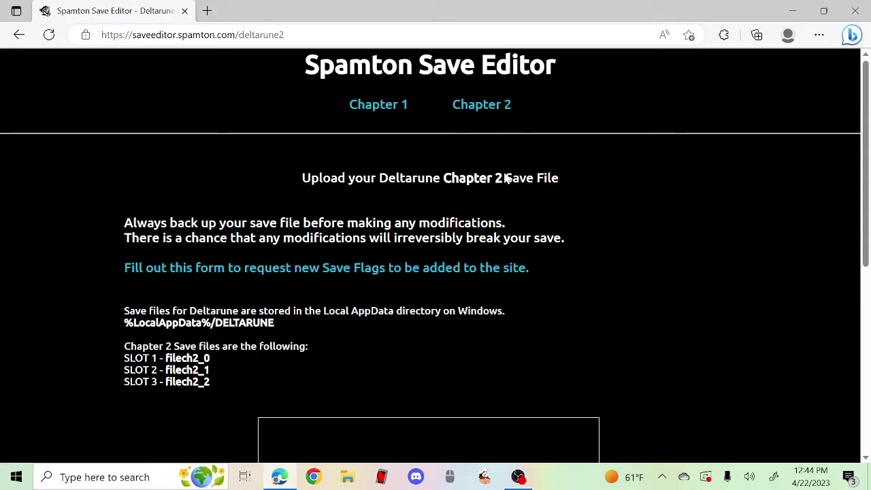
{"action": "scroll", "coordinate": [549, 231], "scroll_direction": "down", "scroll_amount": 4}
{"action": "scroll", "coordinate": [565, 238], "scroll_direction": "up", "scroll_amount": 4}
{"action": "left_click_drag", "start_coordinate": [324, 177], "coordinate": [589, 172]}
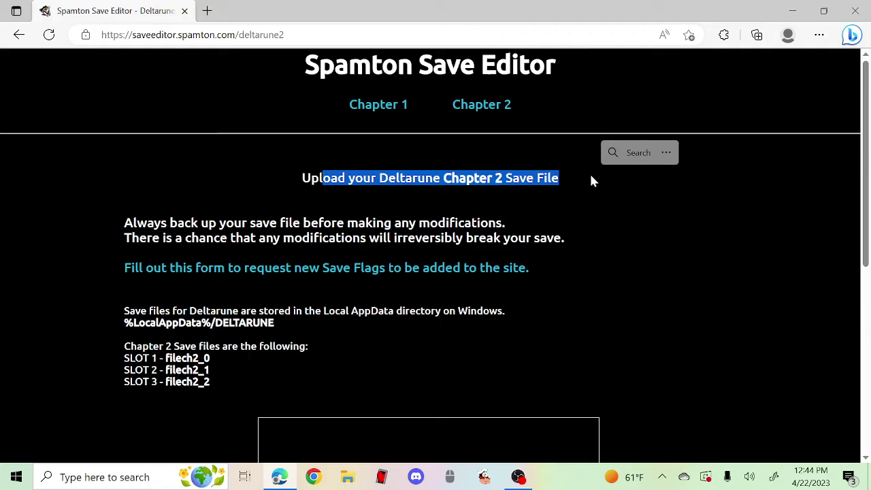
{"action": "left_click", "coordinate": [590, 172]}
{"action": "scroll", "coordinate": [576, 204], "scroll_direction": "down", "scroll_amount": 4}
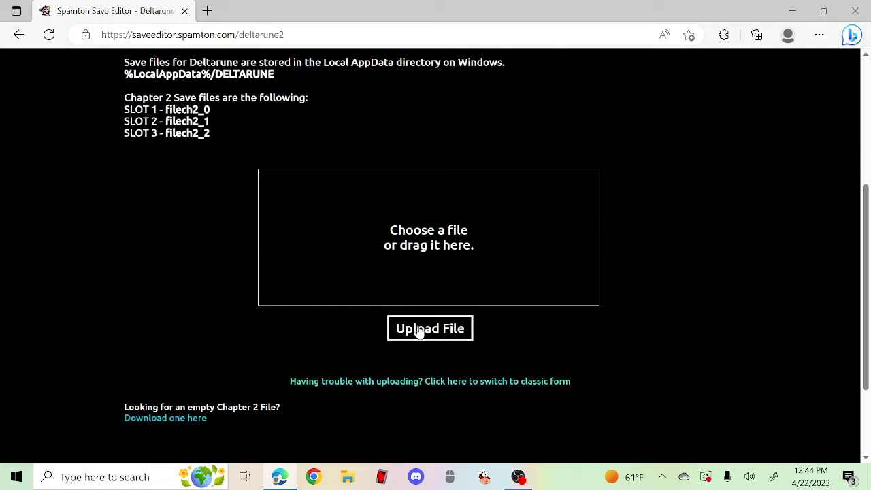
{"action": "scroll", "coordinate": [396, 270], "scroll_direction": "up", "scroll_amount": 4}
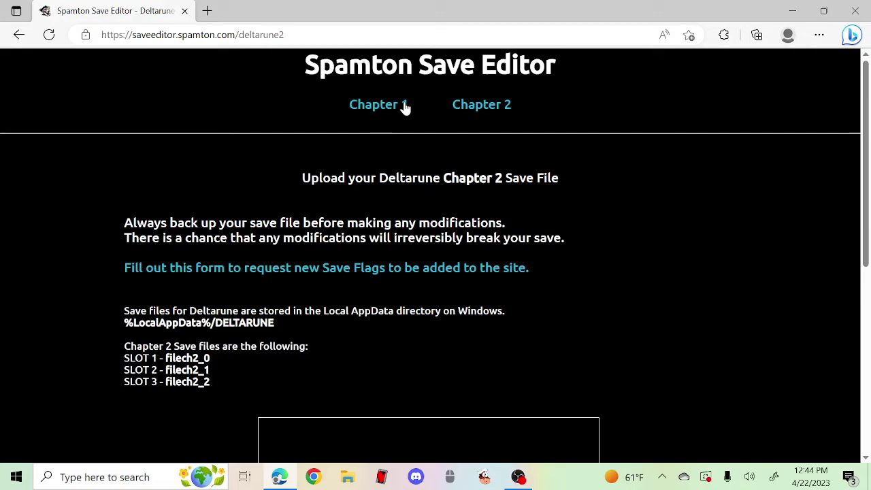
{"action": "scroll", "coordinate": [431, 247], "scroll_direction": "down", "scroll_amount": 4}
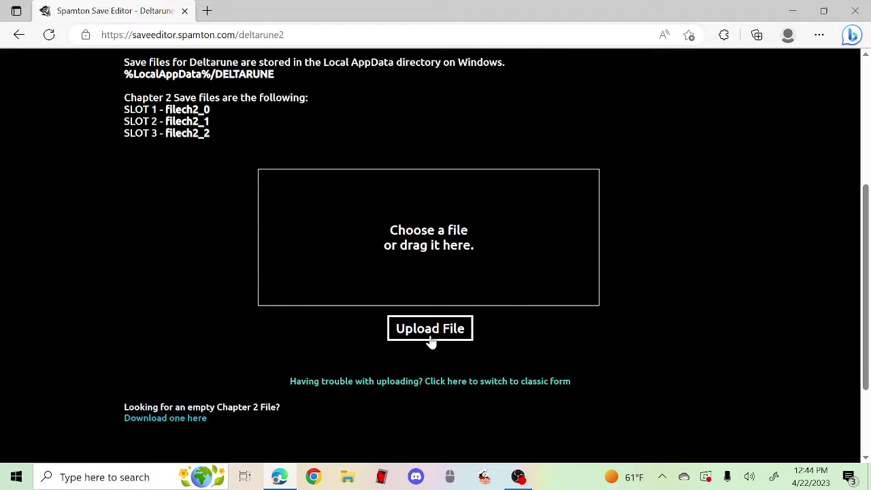
Open the file chooser for the Chapter 2 upload and look through the Downloads folder for the save file
{"action": "left_click", "coordinate": [443, 280]}
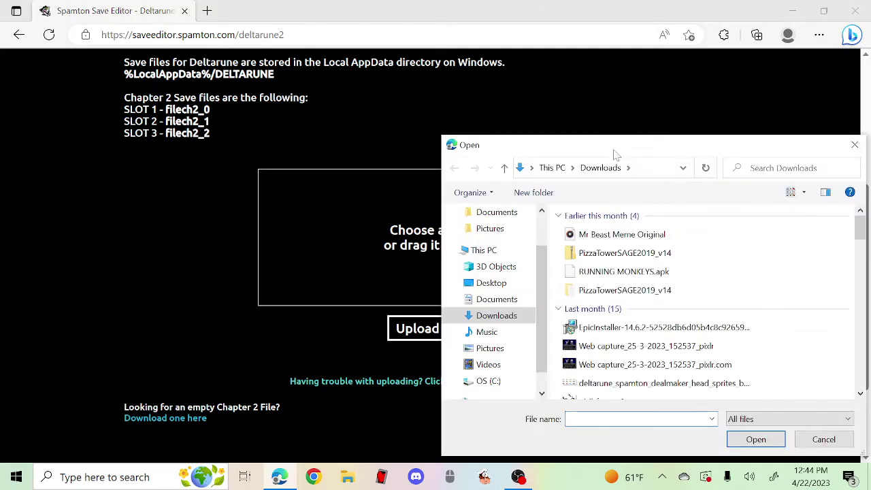
{"action": "scroll", "coordinate": [587, 332], "scroll_direction": "down", "scroll_amount": 10}
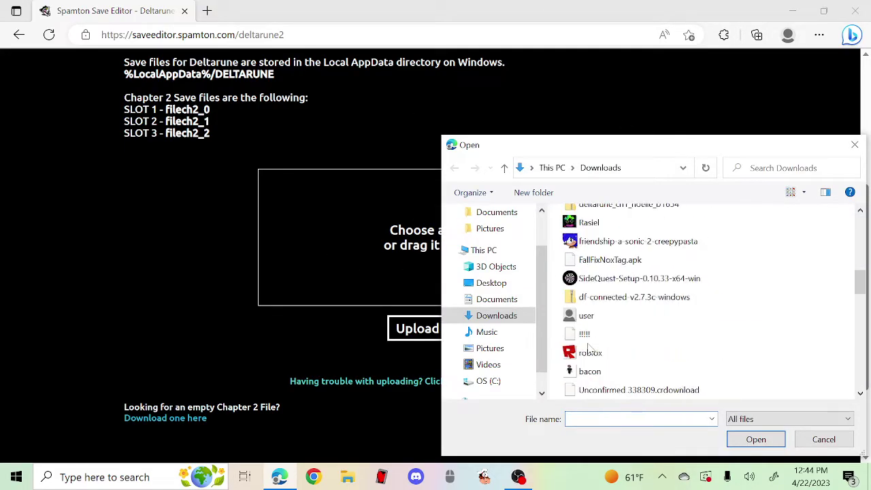
{"action": "scroll", "coordinate": [588, 347], "scroll_direction": "down", "scroll_amount": 10}
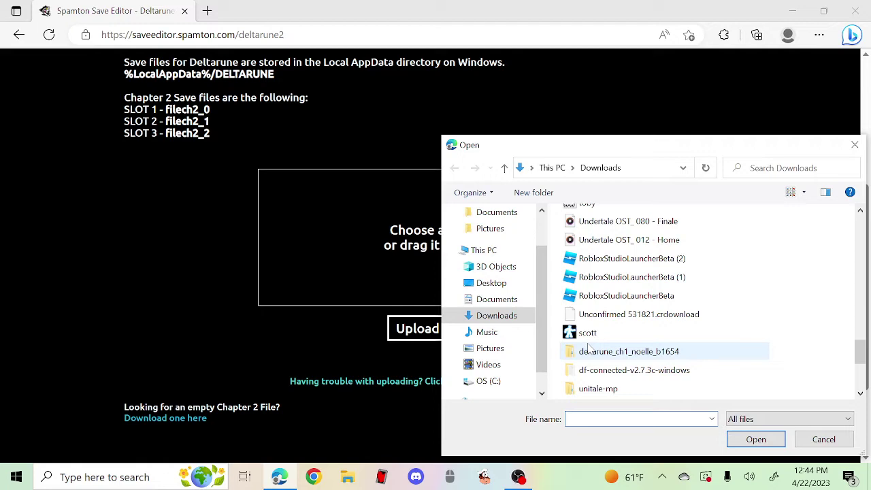
{"action": "scroll", "coordinate": [589, 347], "scroll_direction": "down", "scroll_amount": 2}
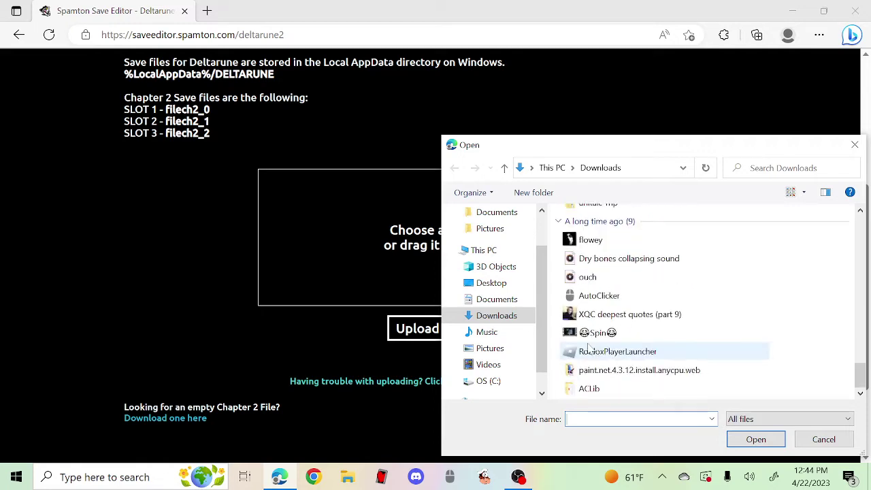
{"action": "scroll", "coordinate": [588, 347], "scroll_direction": "up", "scroll_amount": 15}
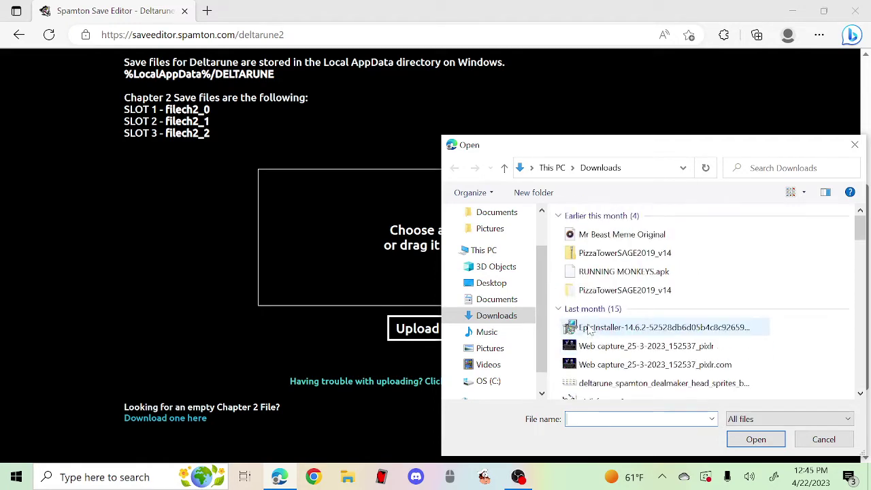
{"action": "scroll", "coordinate": [438, 291], "scroll_direction": "down", "scroll_amount": 1}
{"action": "scroll", "coordinate": [490, 305], "scroll_direction": "down", "scroll_amount": 1}
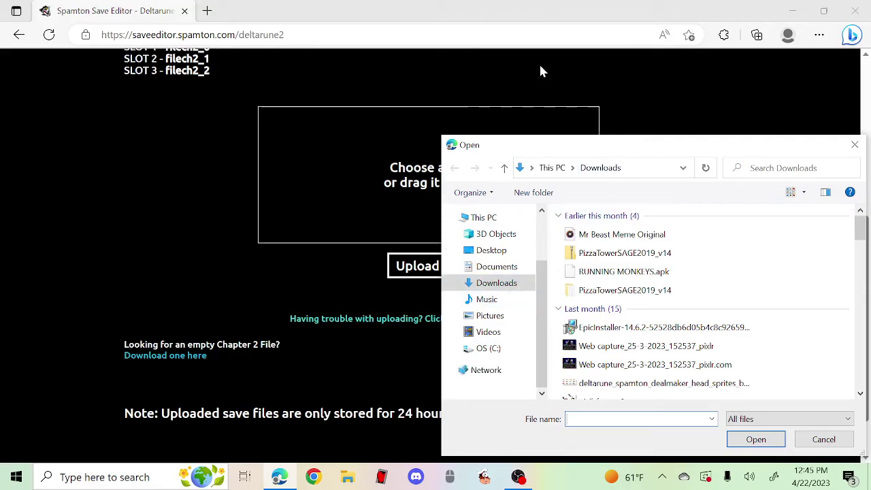
{"action": "scroll", "coordinate": [518, 224], "scroll_direction": "up", "scroll_amount": 2}
Look through the frequent folders and recent files in Quick access for the save file
{"action": "left_click", "coordinate": [509, 224]}
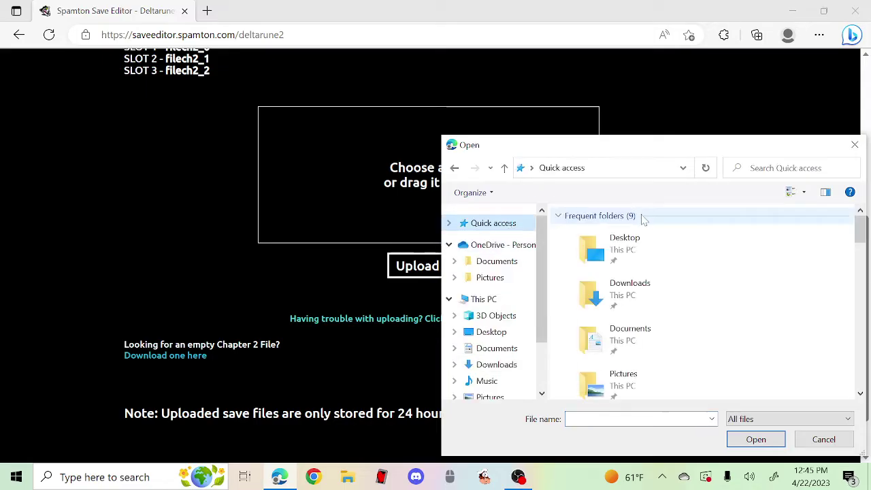
{"action": "scroll", "coordinate": [611, 300], "scroll_direction": "down", "scroll_amount": 3}
{"action": "scroll", "coordinate": [611, 282], "scroll_direction": "up", "scroll_amount": 2}
{"action": "scroll", "coordinate": [613, 283], "scroll_direction": "down", "scroll_amount": 4}
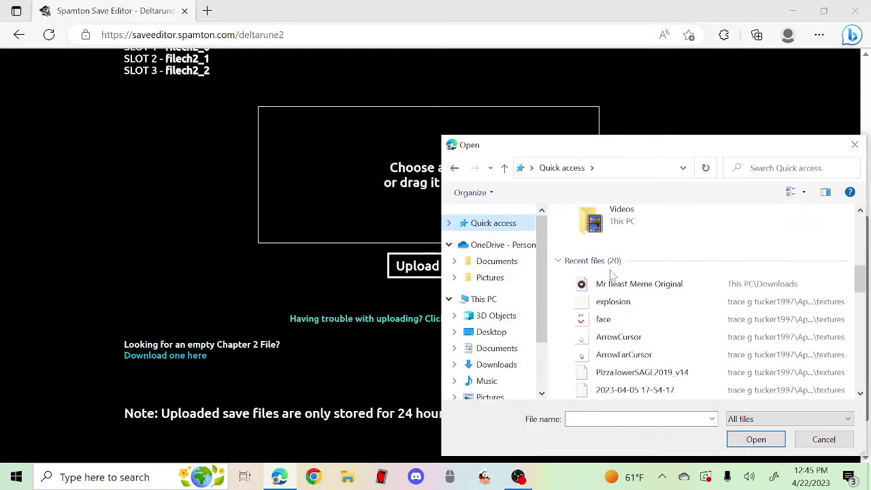
{"action": "scroll", "coordinate": [619, 283], "scroll_direction": "up", "scroll_amount": 6}
{"action": "scroll", "coordinate": [624, 283], "scroll_direction": "up", "scroll_amount": 3}
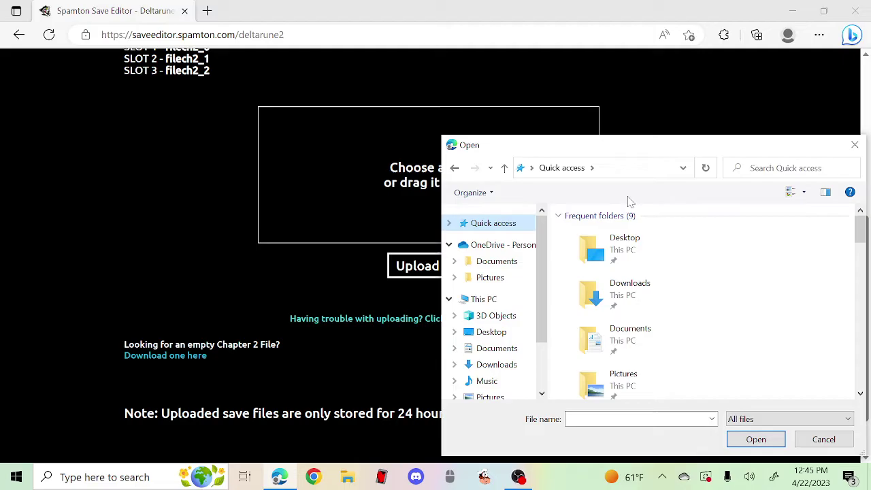
Go to the %localappdata% location in the file chooser and open the DELTARUNE folder
{"action": "left_click", "coordinate": [647, 168]}
{"action": "type", "text": "%"}
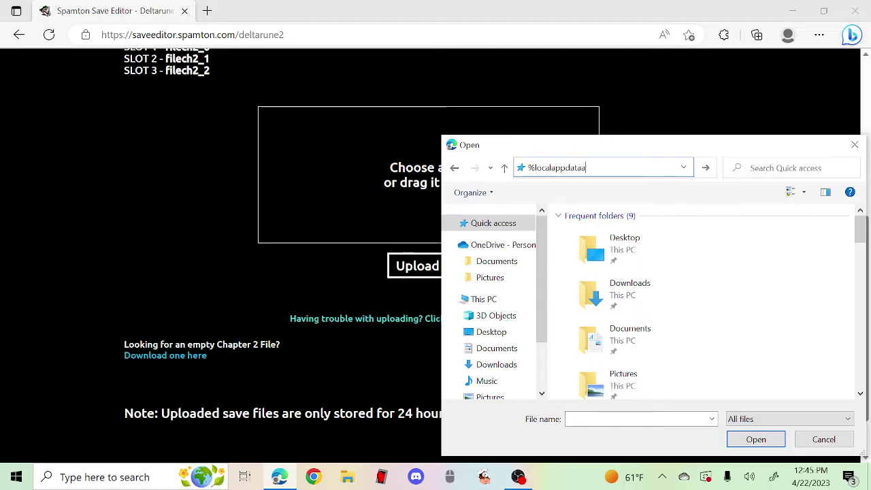
{"action": "type", "text": "localappdataa"}
{"action": "key", "text": "BackSpace"}
{"action": "type", "text": "%"}
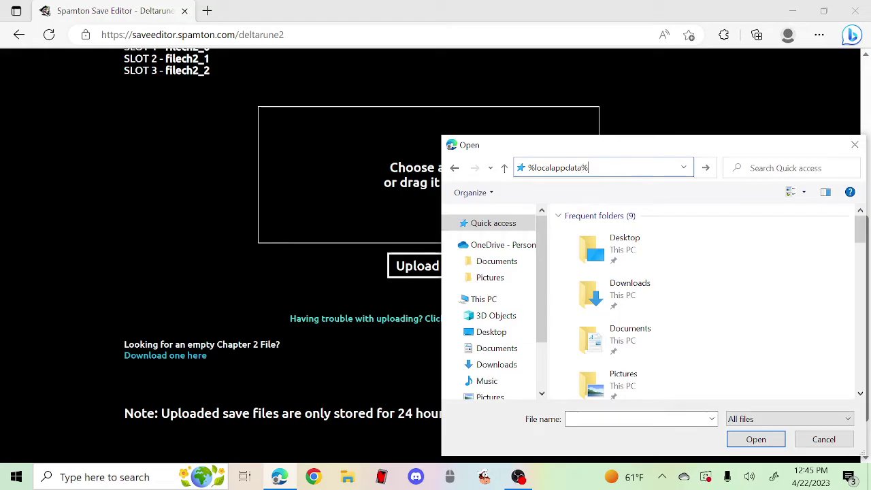
{"action": "key", "text": "Return"}
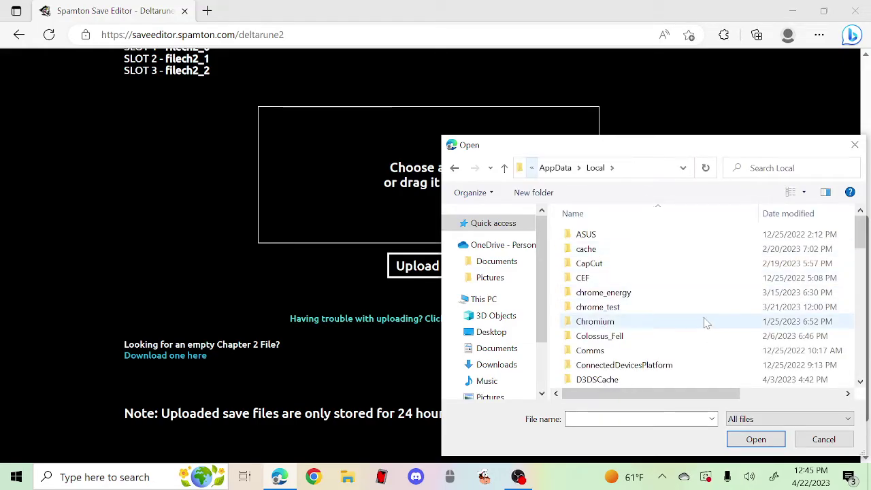
{"action": "scroll", "coordinate": [613, 313], "scroll_direction": "down", "scroll_amount": 5}
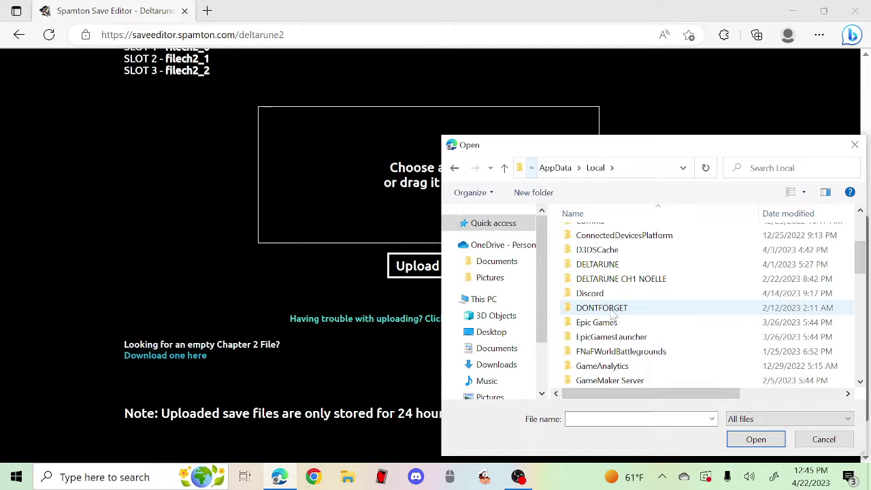
{"action": "scroll", "coordinate": [585, 312], "scroll_direction": "up", "scroll_amount": 3}
{"action": "double_click", "coordinate": [585, 304]}
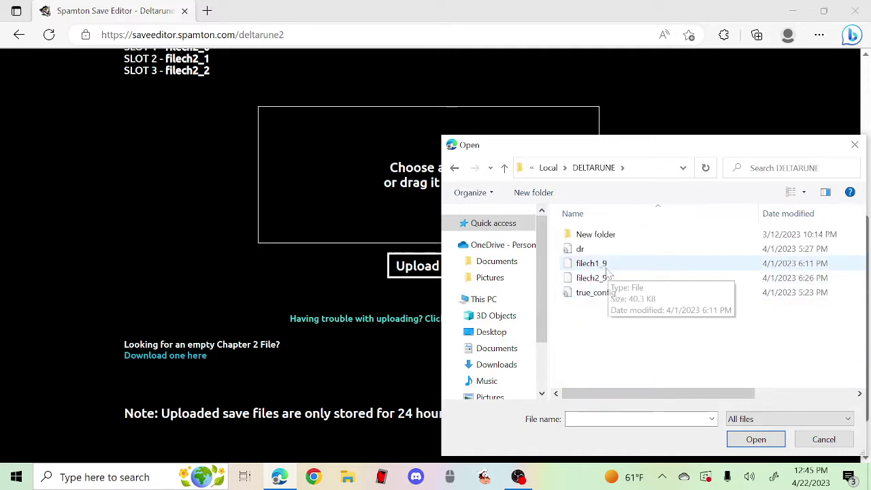
Choose filech1_9 and try twice to upload it as the Chapter 2 save file
{"action": "double_click", "coordinate": [643, 268]}
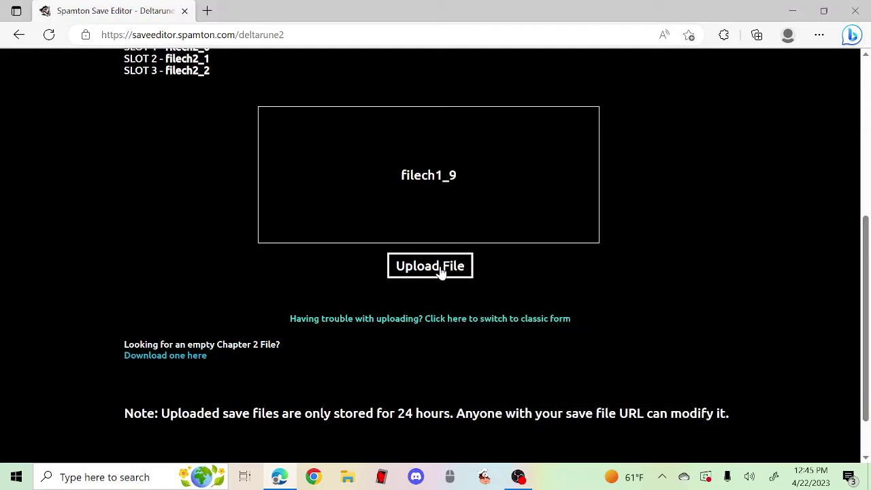
{"action": "scroll", "coordinate": [441, 271], "scroll_direction": "up", "scroll_amount": 2}
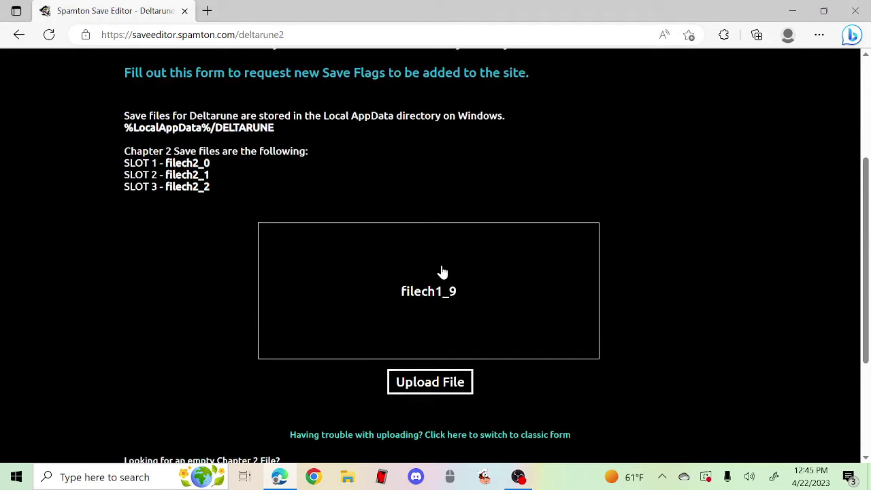
{"action": "left_click", "coordinate": [417, 398]}
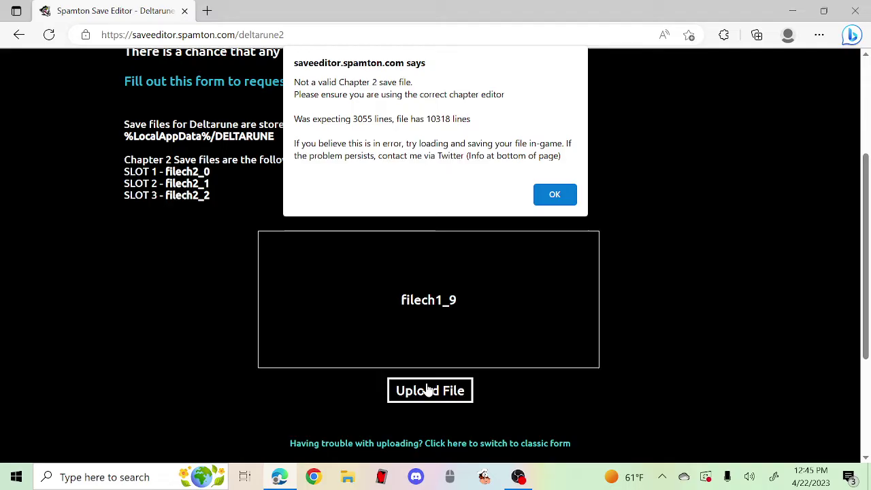
{"action": "left_click", "coordinate": [555, 196]}
{"action": "scroll", "coordinate": [528, 203], "scroll_direction": "up", "scroll_amount": 3}
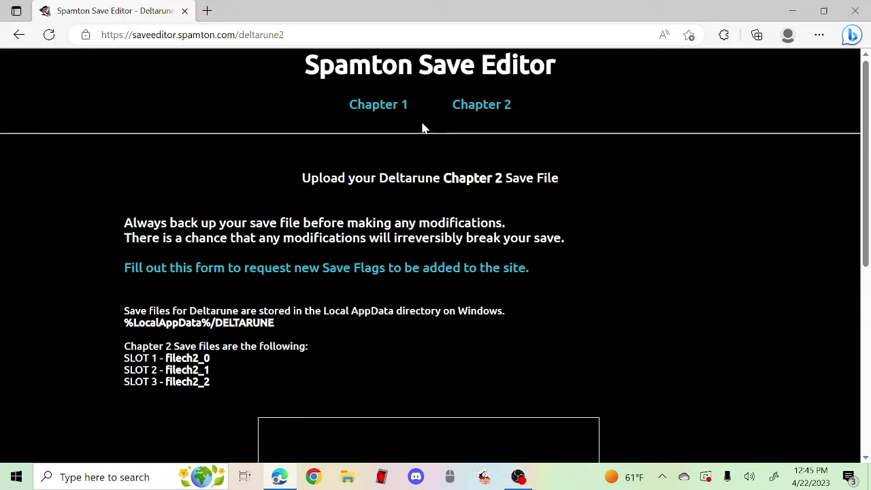
{"action": "scroll", "coordinate": [335, 311], "scroll_direction": "down", "scroll_amount": 3}
{"action": "scroll", "coordinate": [335, 311], "scroll_direction": "down", "scroll_amount": 3}
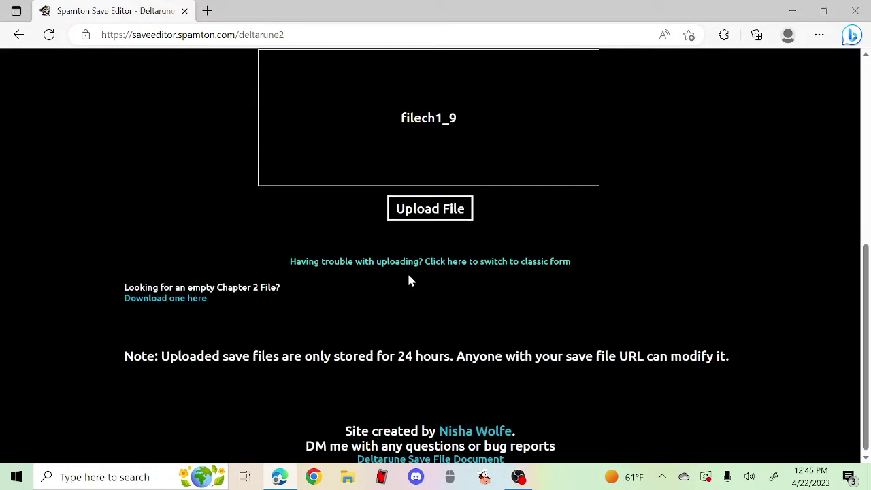
{"action": "left_click", "coordinate": [430, 207]}
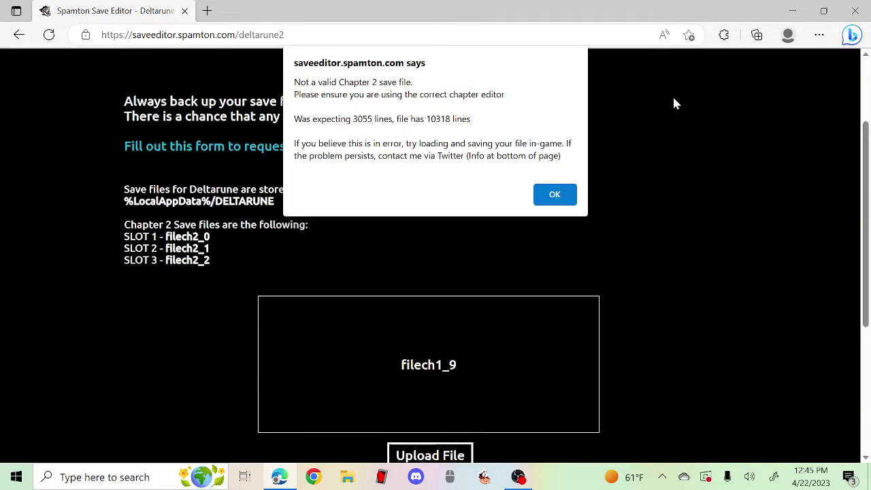
{"action": "left_click", "coordinate": [562, 196]}
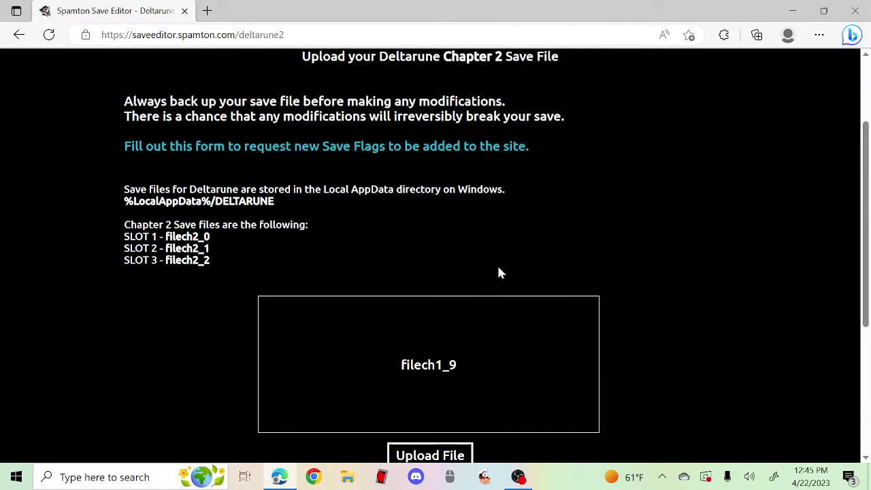
Replace the chosen save file with filech2_9 from the DELTARUNE folder and upload it to the editor
{"action": "left_click", "coordinate": [495, 383]}
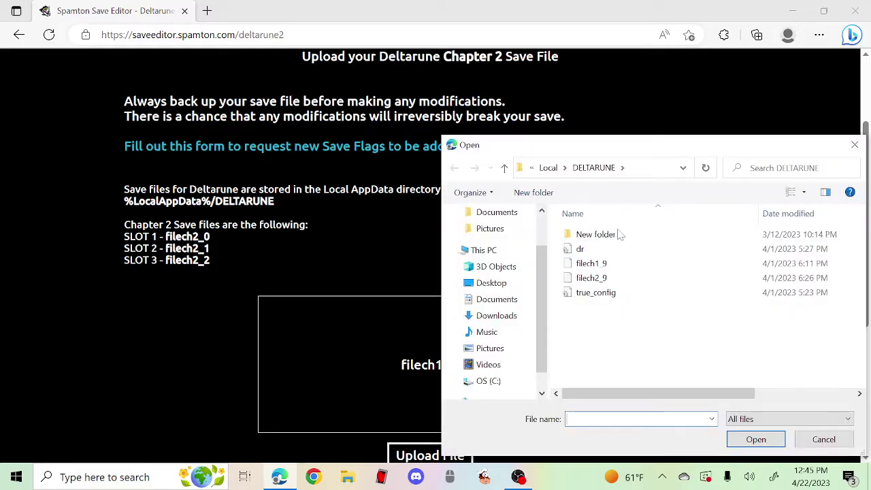
{"action": "left_click", "coordinate": [592, 279]}
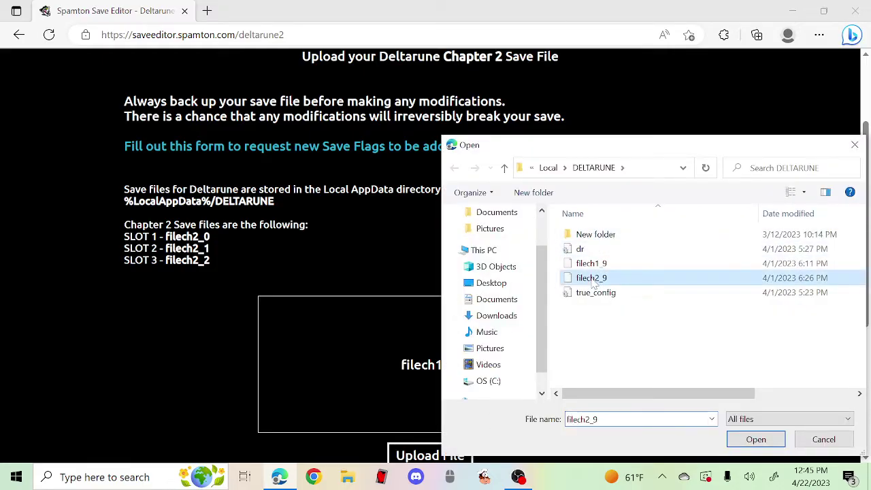
{"action": "double_click", "coordinate": [593, 284]}
{"action": "scroll", "coordinate": [453, 418], "scroll_direction": "down", "scroll_amount": 2}
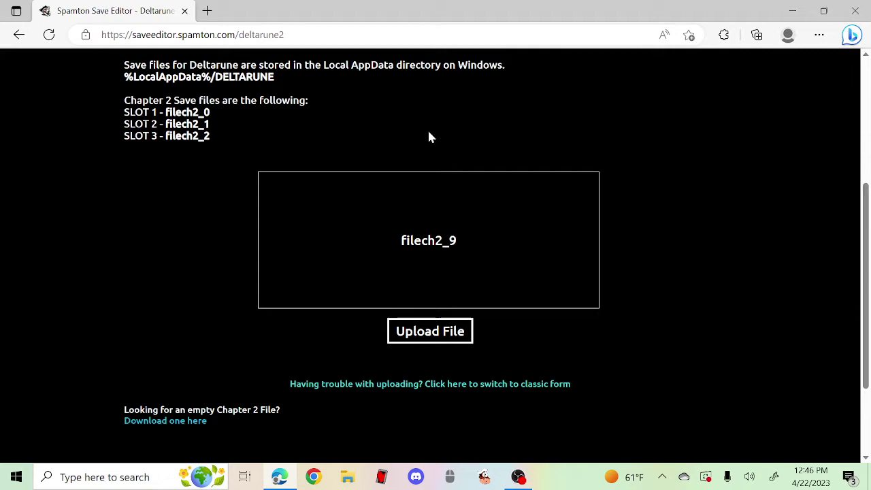
{"action": "left_click", "coordinate": [434, 331]}
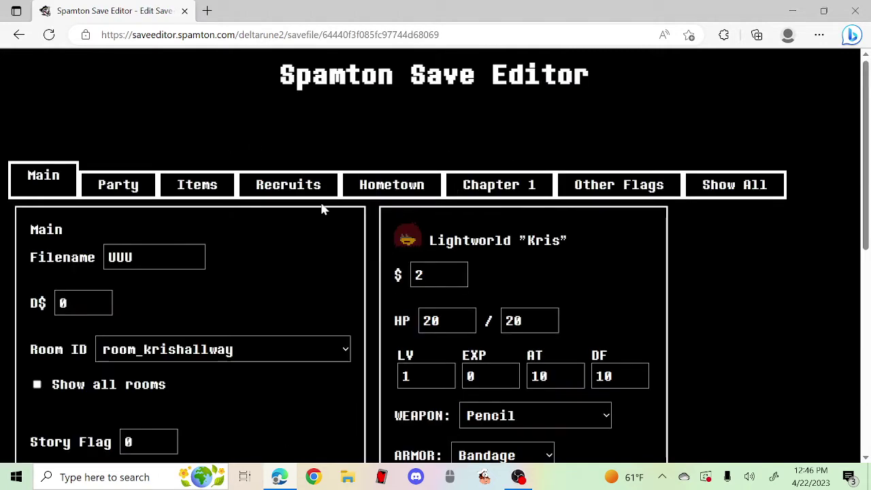
Look over the Main settings, the available rooms and the download and sharing section of the save file page
{"action": "scroll", "coordinate": [323, 209], "scroll_direction": "down", "scroll_amount": 2}
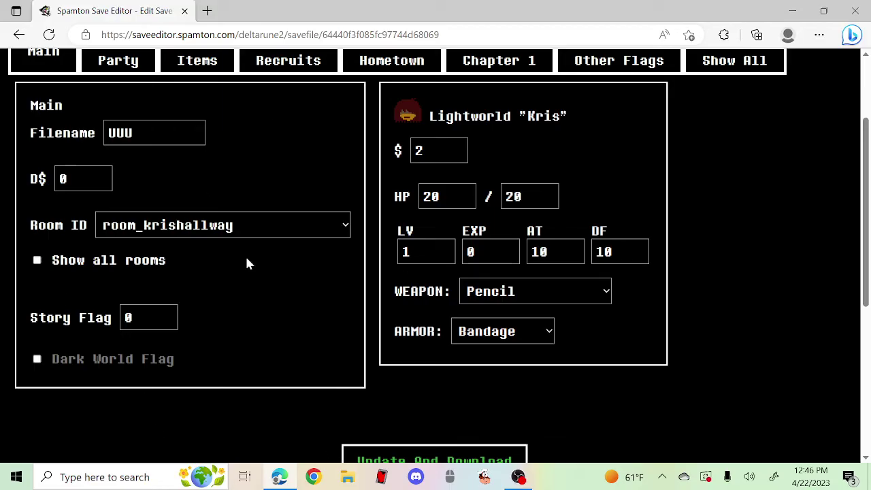
{"action": "left_click", "coordinate": [161, 131]}
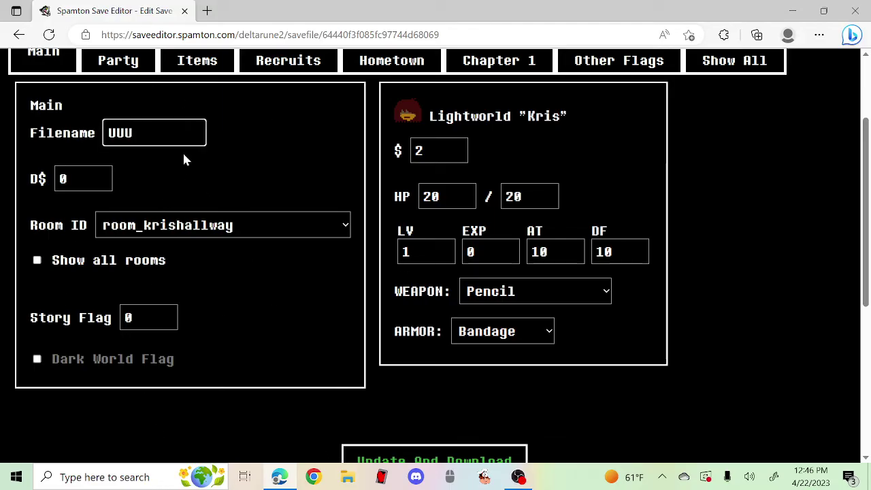
{"action": "left_click", "coordinate": [266, 183]}
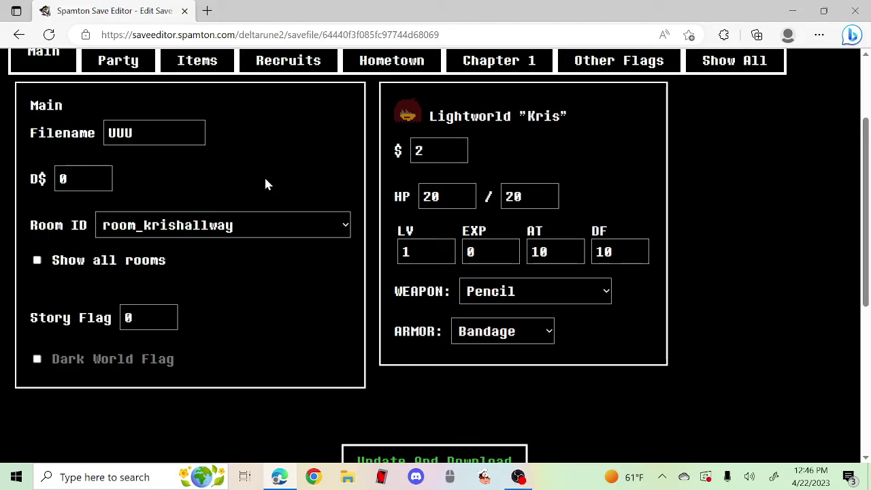
{"action": "left_click", "coordinate": [264, 218]}
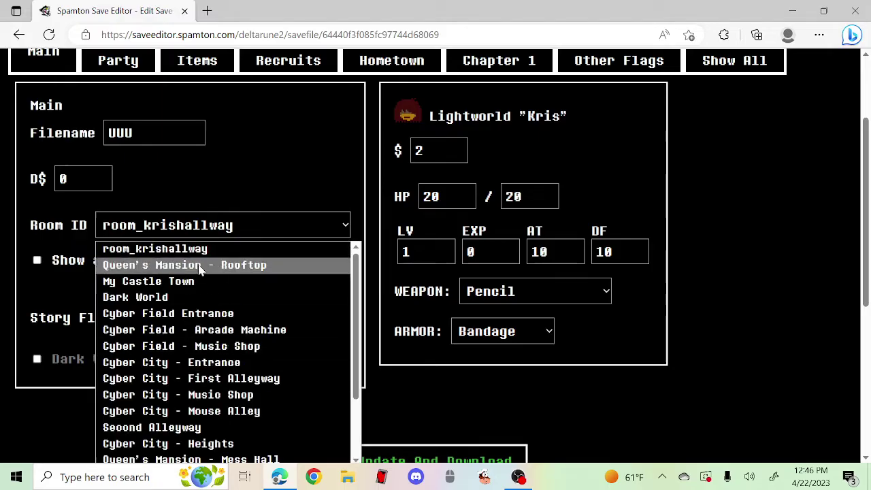
{"action": "scroll", "coordinate": [200, 269], "scroll_direction": "down", "scroll_amount": 2}
{"action": "scroll", "coordinate": [232, 122], "scroll_direction": "down", "scroll_amount": 3}
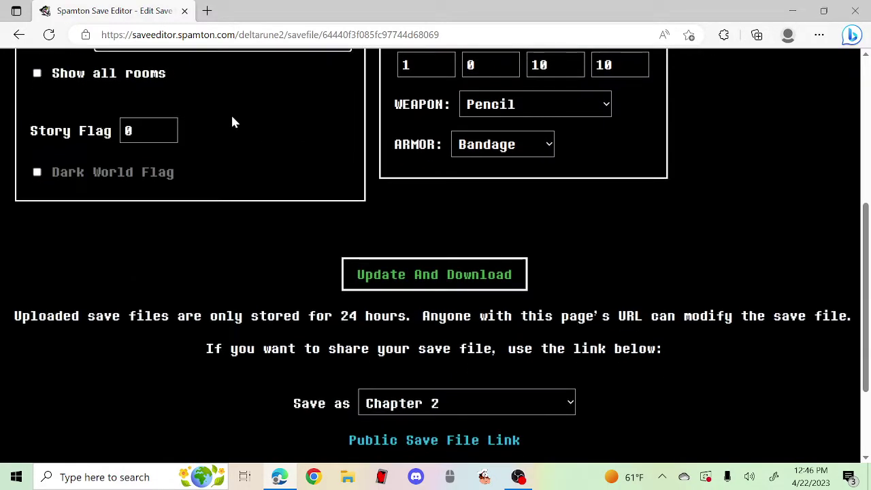
{"action": "scroll", "coordinate": [234, 129], "scroll_direction": "up", "scroll_amount": 2}
{"action": "scroll", "coordinate": [228, 121], "scroll_direction": "down", "scroll_amount": 4}
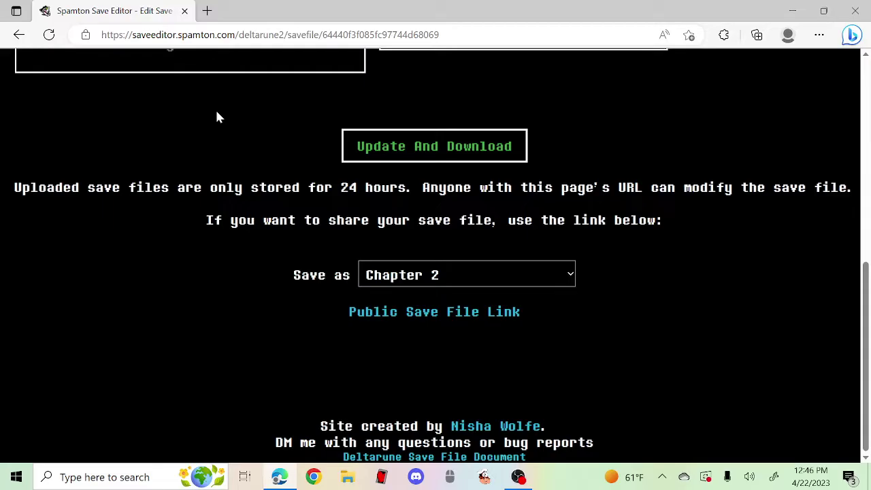
{"action": "scroll", "coordinate": [216, 117], "scroll_direction": "up", "scroll_amount": 4}
Look through the available rooms and set the Room ID to Queen's Mansion - Basement
{"action": "left_click", "coordinate": [224, 225]}
{"action": "scroll", "coordinate": [205, 300], "scroll_direction": "down", "scroll_amount": 3}
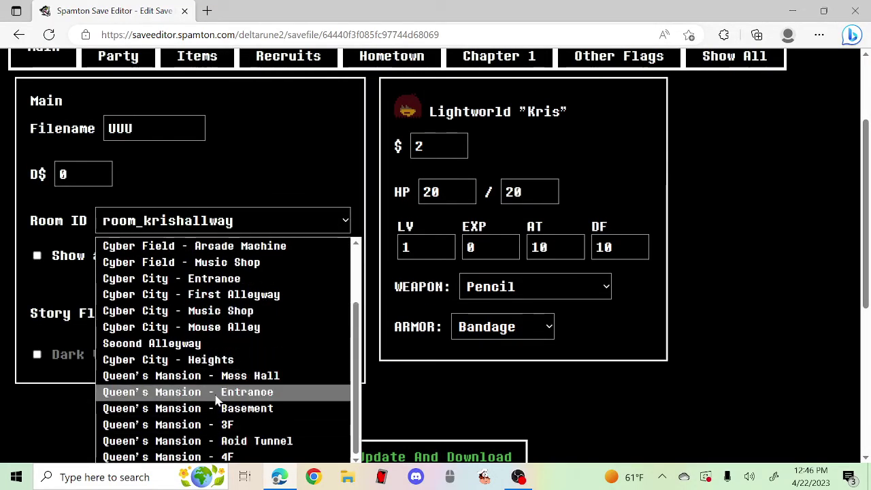
{"action": "scroll", "coordinate": [217, 400], "scroll_direction": "up", "scroll_amount": 2}
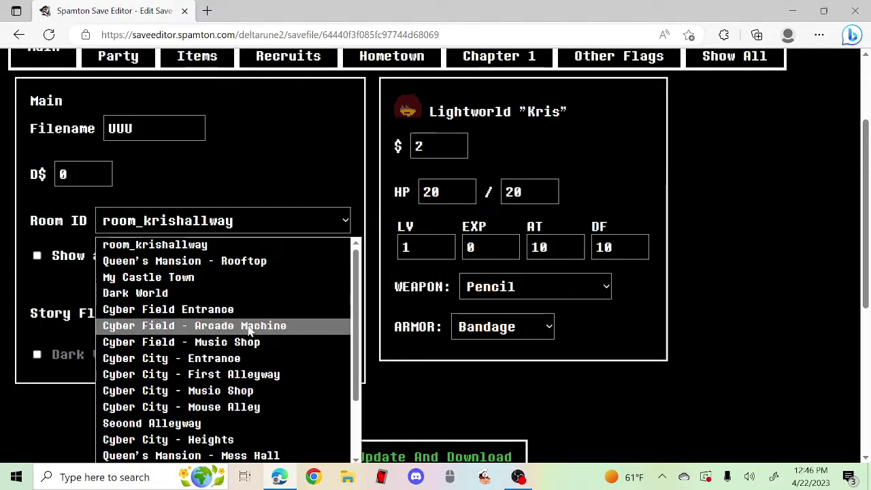
{"action": "scroll", "coordinate": [249, 331], "scroll_direction": "down", "scroll_amount": 2}
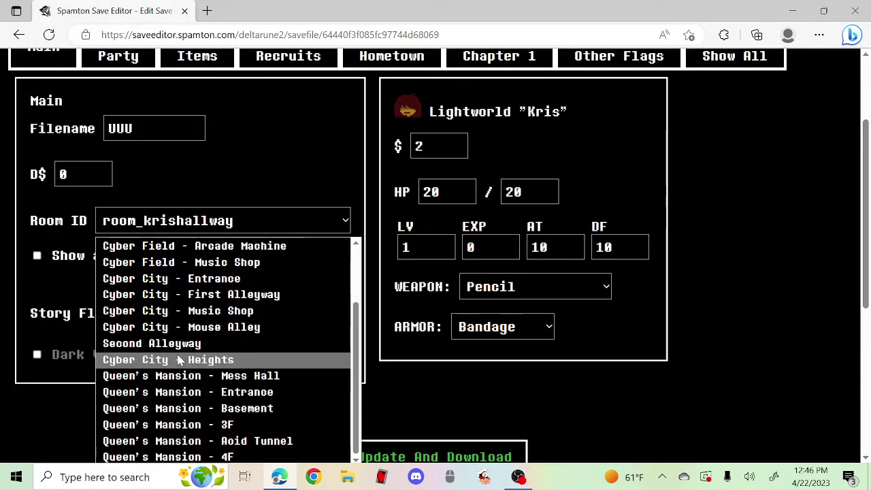
{"action": "scroll", "coordinate": [296, 180], "scroll_direction": "down", "scroll_amount": 2}
{"action": "scroll", "coordinate": [296, 181], "scroll_direction": "down", "scroll_amount": 1}
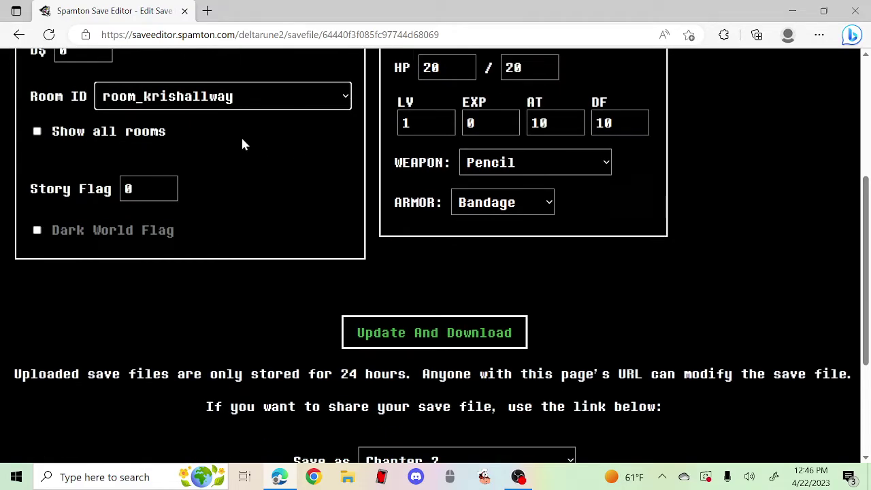
{"action": "left_click", "coordinate": [225, 96]}
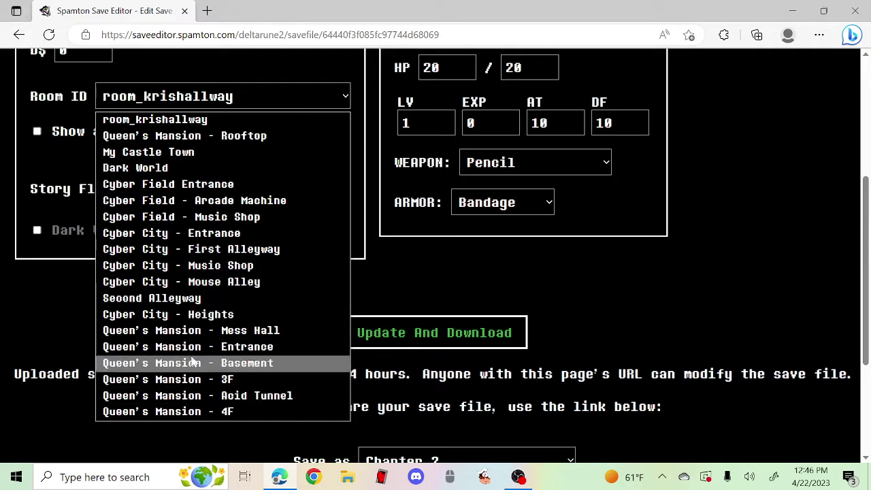
{"action": "left_click", "coordinate": [275, 365]}
{"action": "scroll", "coordinate": [215, 322], "scroll_direction": "up", "scroll_amount": 4}
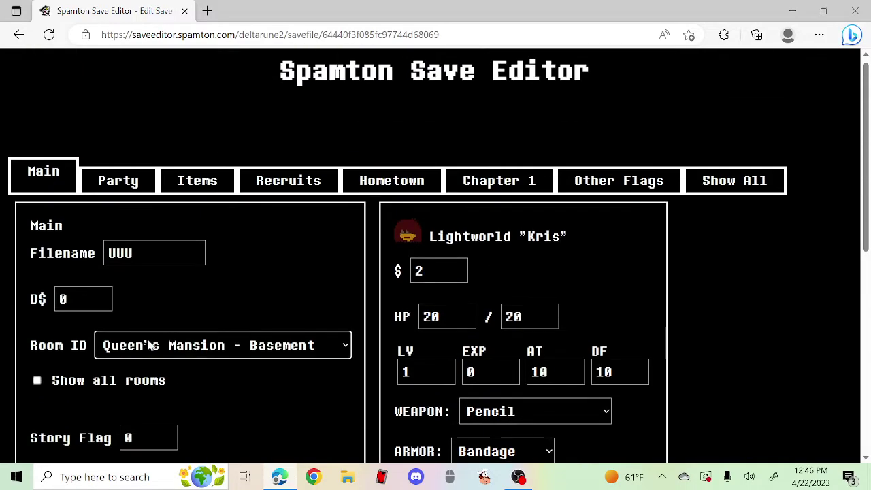
{"action": "scroll", "coordinate": [184, 327], "scroll_direction": "down", "scroll_amount": 2}
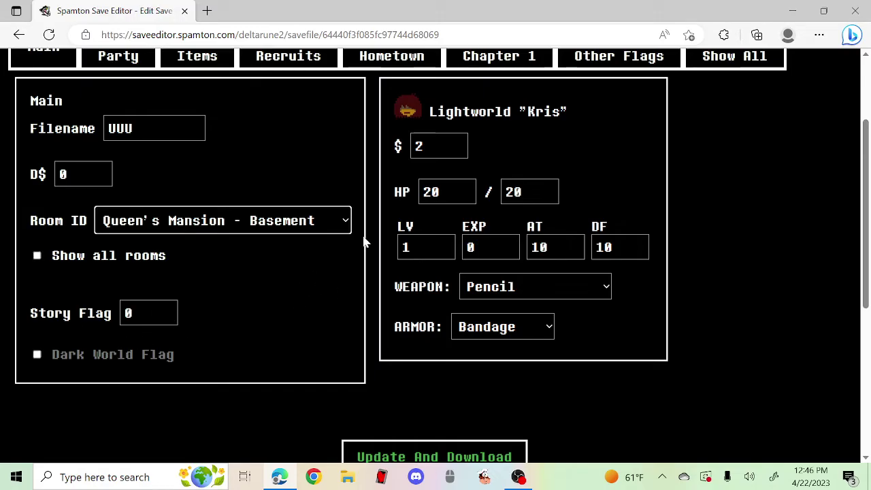
{"action": "left_click", "coordinate": [55, 356]}
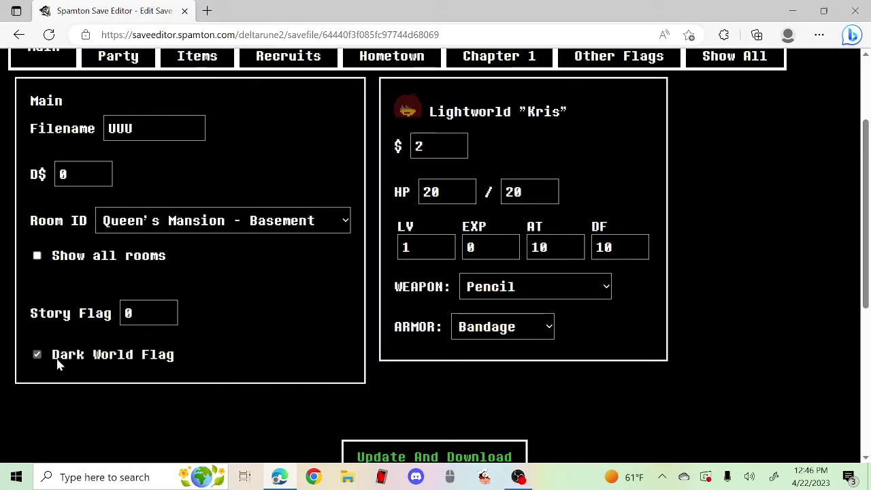
{"action": "left_click", "coordinate": [63, 356]}
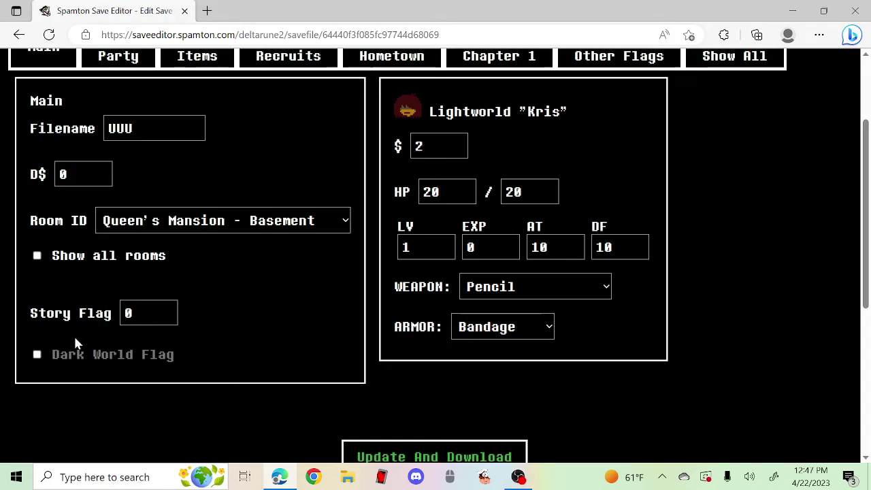
{"action": "left_click", "coordinate": [62, 356]}
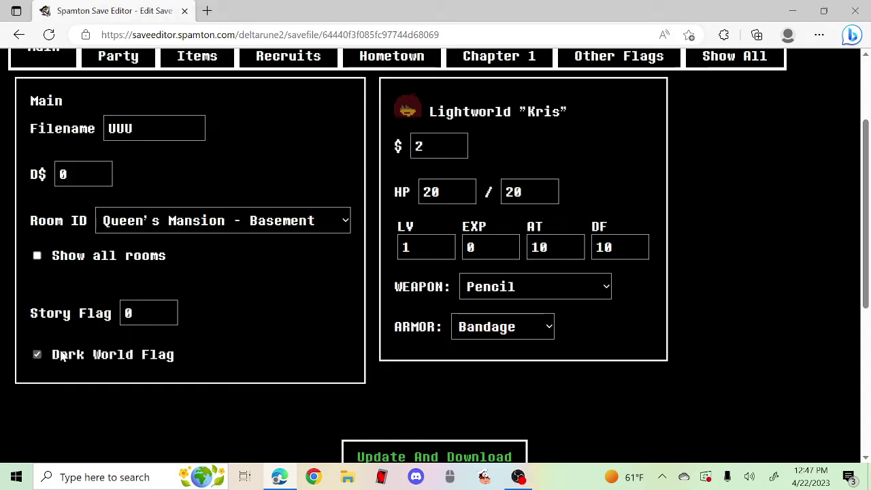
{"action": "left_click", "coordinate": [98, 359]}
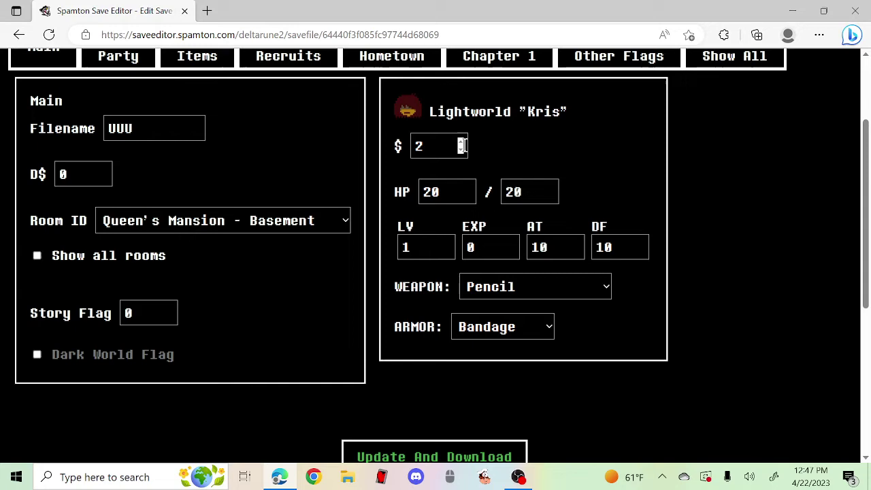
Raise the Lightworld Kris's money to 31
{"action": "left_click", "coordinate": [461, 142]}
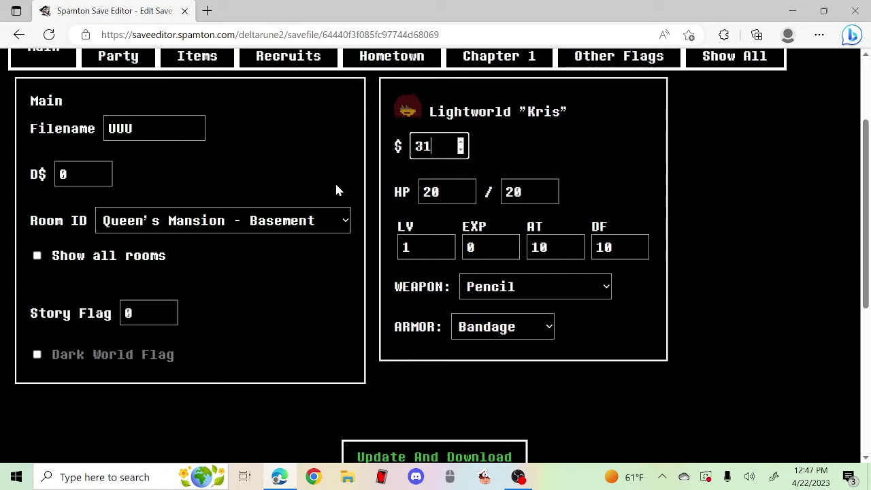
Switch to the Party settings and go to the party members' stats
{"action": "scroll", "coordinate": [299, 211], "scroll_direction": "up", "scroll_amount": 2}
{"action": "left_click", "coordinate": [151, 183]}
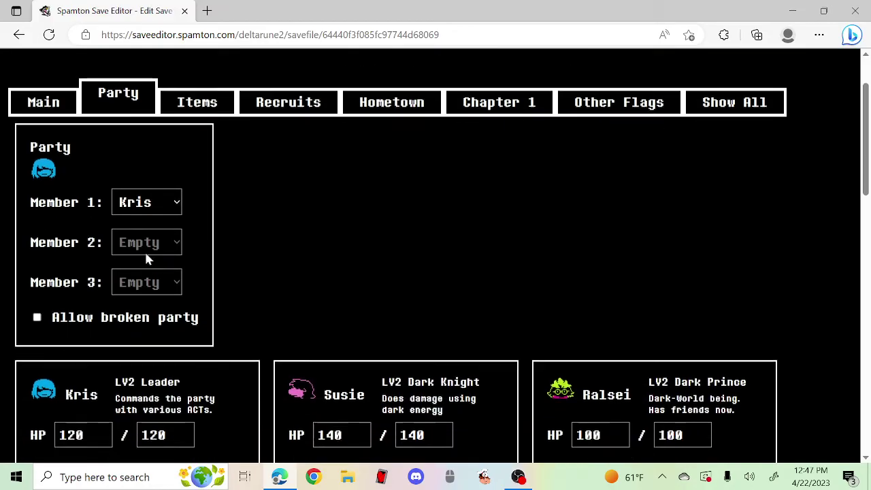
{"action": "scroll", "coordinate": [146, 257], "scroll_direction": "down", "scroll_amount": 3}
{"action": "scroll", "coordinate": [163, 231], "scroll_direction": "down", "scroll_amount": 2}
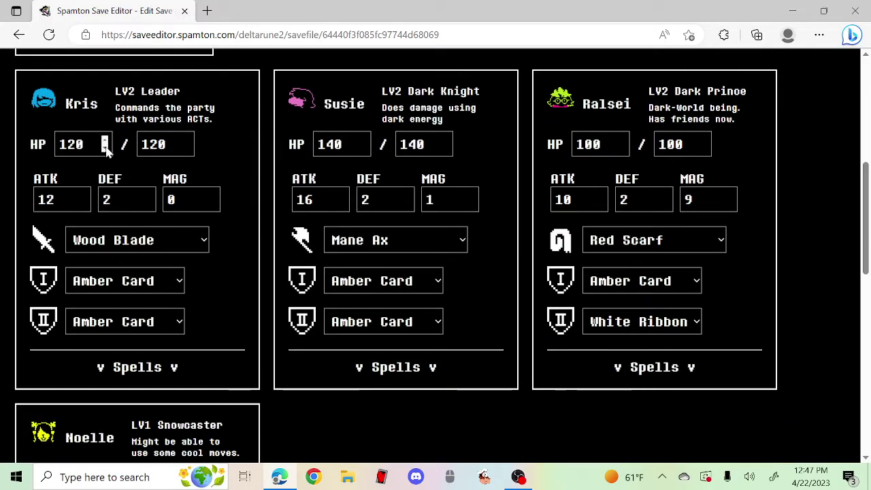
Raise Kris's current HP to 238
{"action": "left_click", "coordinate": [105, 141]}
{"action": "left_click", "coordinate": [104, 141]}
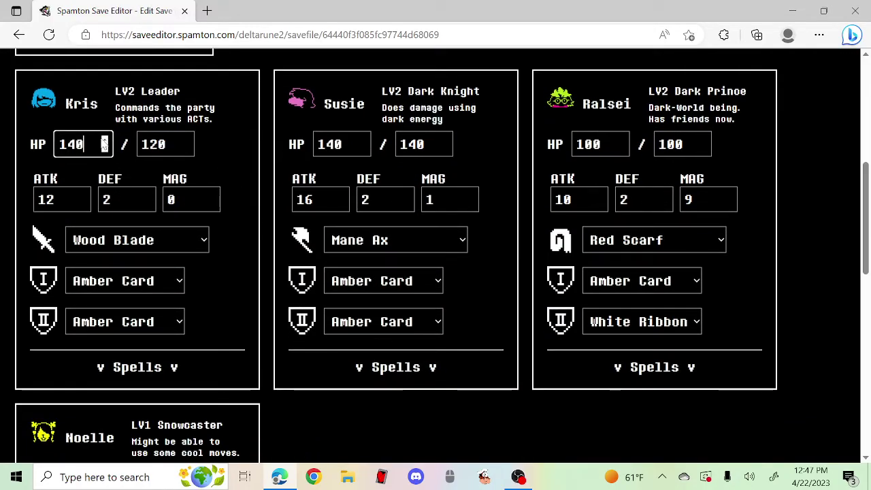
{"action": "left_click", "coordinate": [105, 141]}
{"action": "left_click", "coordinate": [104, 141]}
{"action": "left_click", "coordinate": [105, 142]}
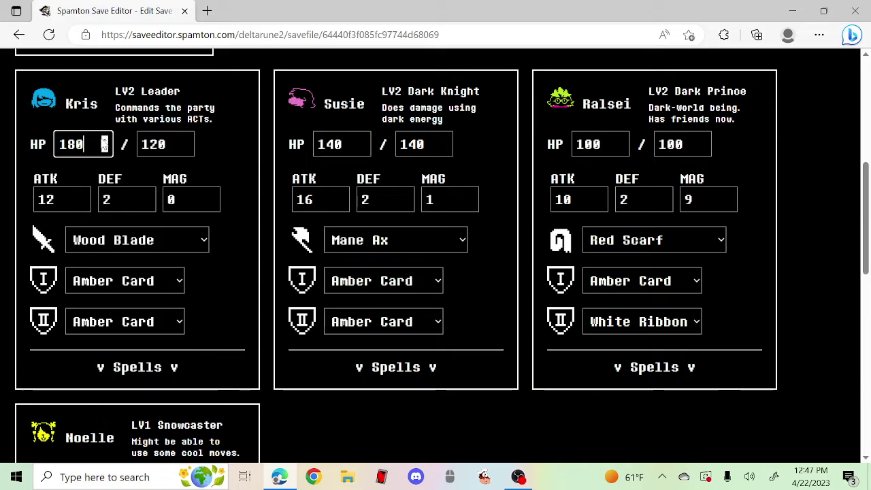
{"action": "left_click", "coordinate": [105, 142]}
{"action": "left_click", "coordinate": [105, 141]}
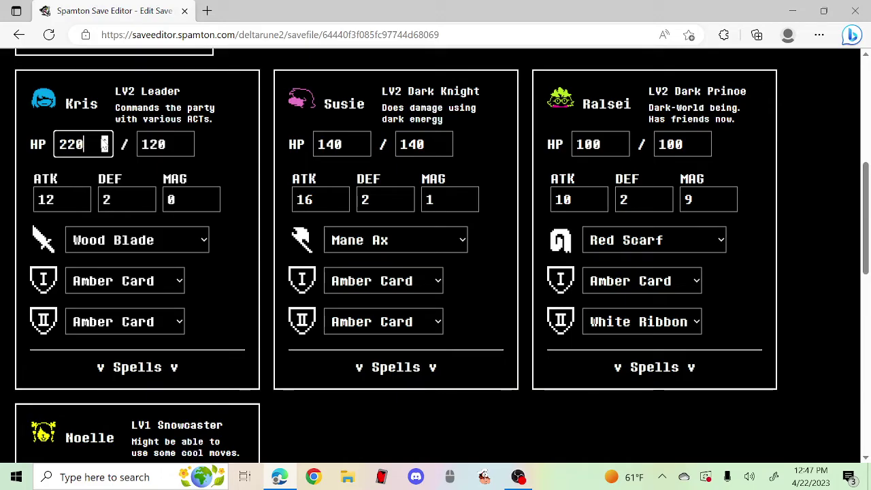
Set Kris's maximum HP and current HP both to 999
{"action": "left_click", "coordinate": [179, 143]}
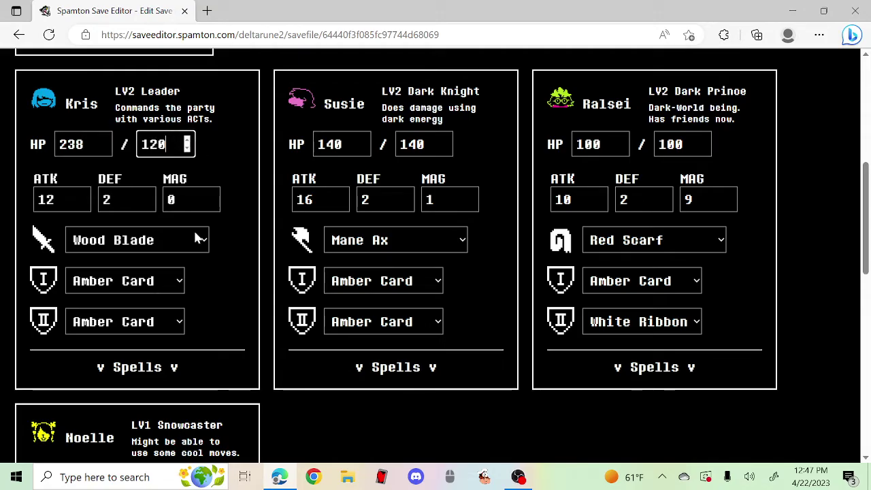
{"action": "key", "text": "BackSpace"}
{"action": "key", "text": "BackSpace"}
{"action": "key", "text": "BackSpace"}
{"action": "type", "text": "999"}
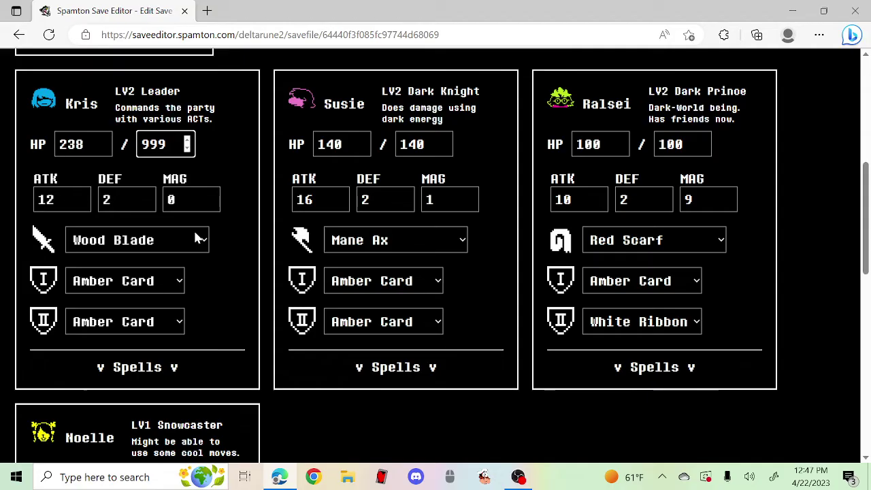
{"action": "left_click", "coordinate": [94, 143]}
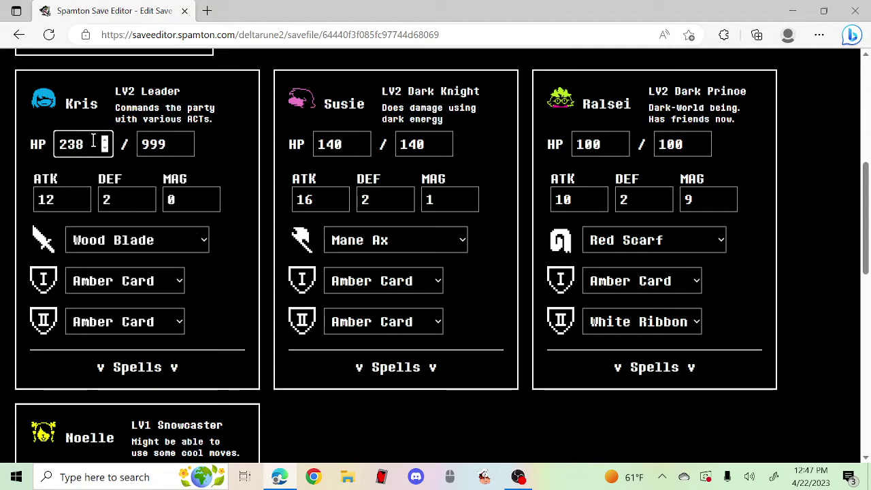
{"action": "key", "text": "BackSpace"}
{"action": "type", "text": "99"}
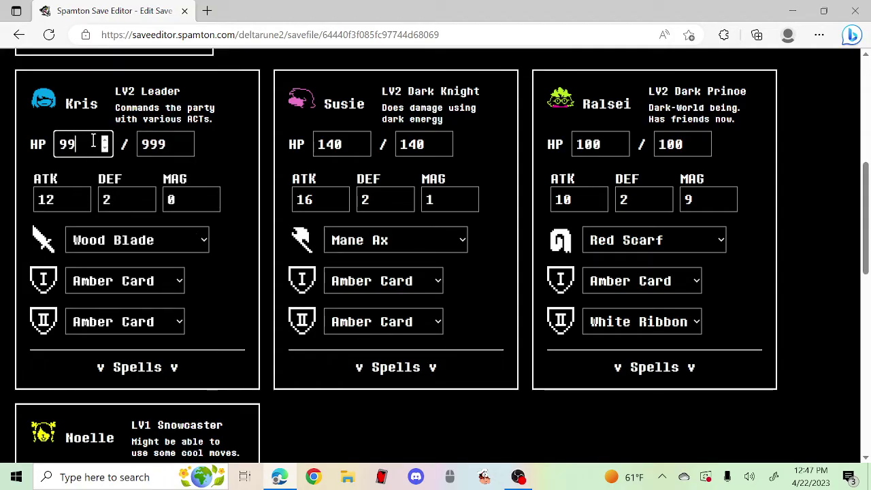
{"action": "type", "text": "9"}
Set Kris's ATK to 9999 and equip TwistedSwd as Kris's weapon
{"action": "left_click", "coordinate": [84, 198]}
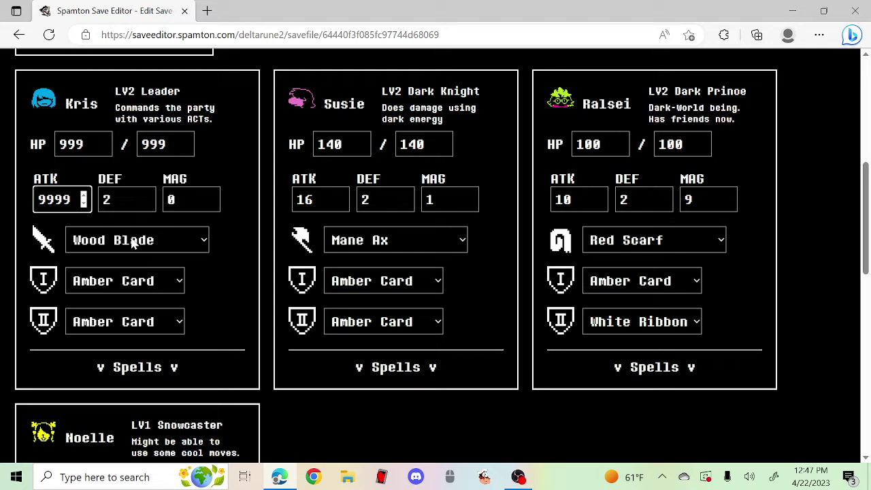
{"action": "left_click", "coordinate": [96, 238]}
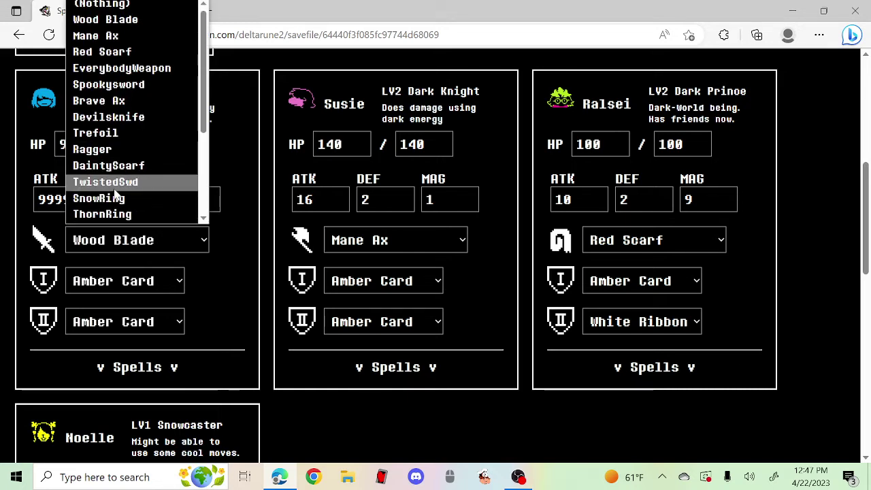
{"action": "left_click", "coordinate": [112, 188]}
Equip Jevilstail in both of Kris's armor slots
{"action": "left_click", "coordinate": [106, 279]}
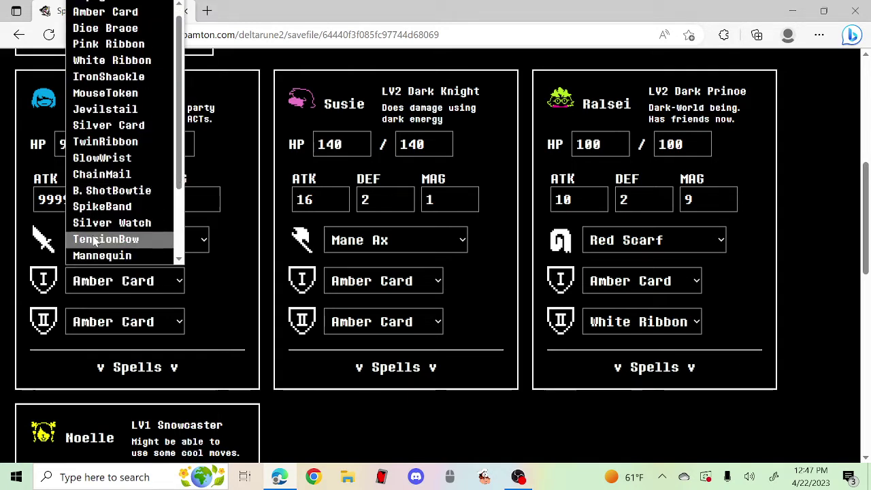
{"action": "scroll", "coordinate": [102, 168], "scroll_direction": "up", "scroll_amount": 1}
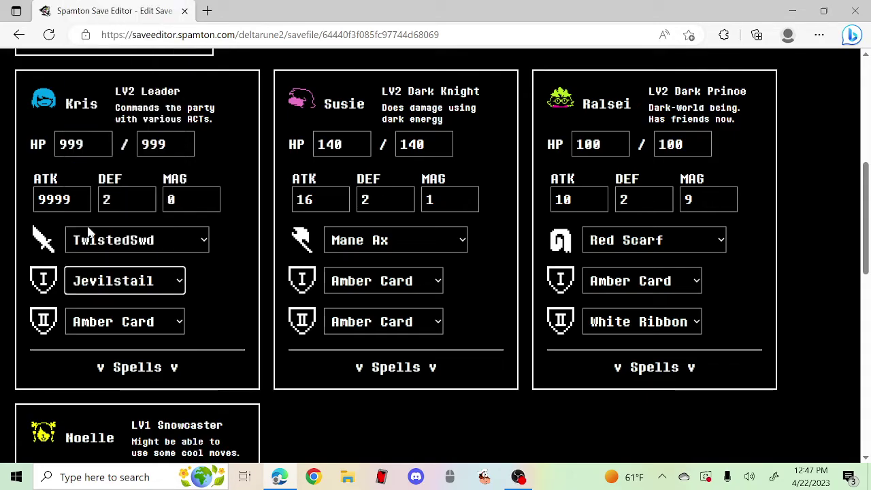
{"action": "left_click", "coordinate": [98, 325]}
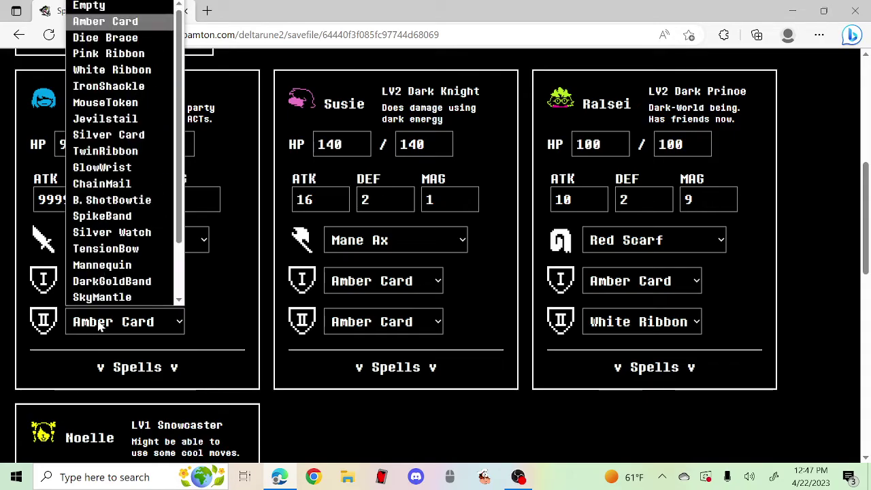
{"action": "left_click", "coordinate": [116, 117]}
Equip Devilsknife as Susie's weapon
{"action": "left_click", "coordinate": [375, 249]}
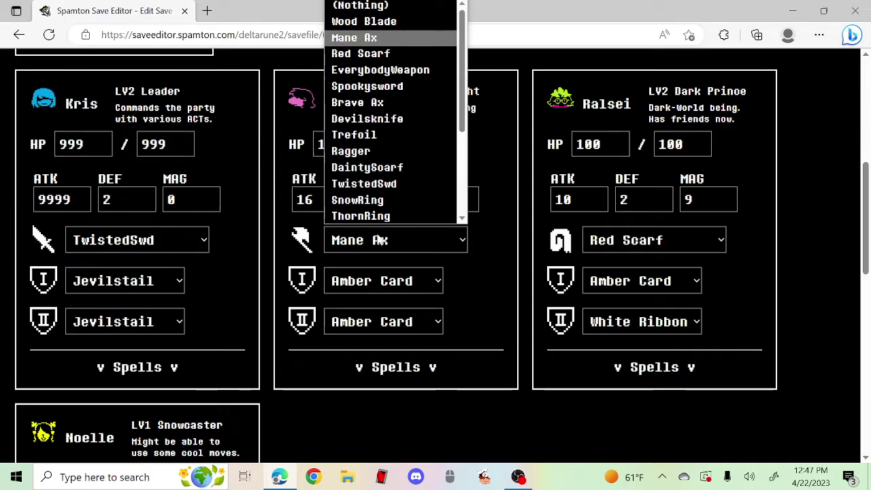
{"action": "scroll", "coordinate": [384, 117], "scroll_direction": "down", "scroll_amount": 1}
{"action": "left_click", "coordinate": [403, 84]}
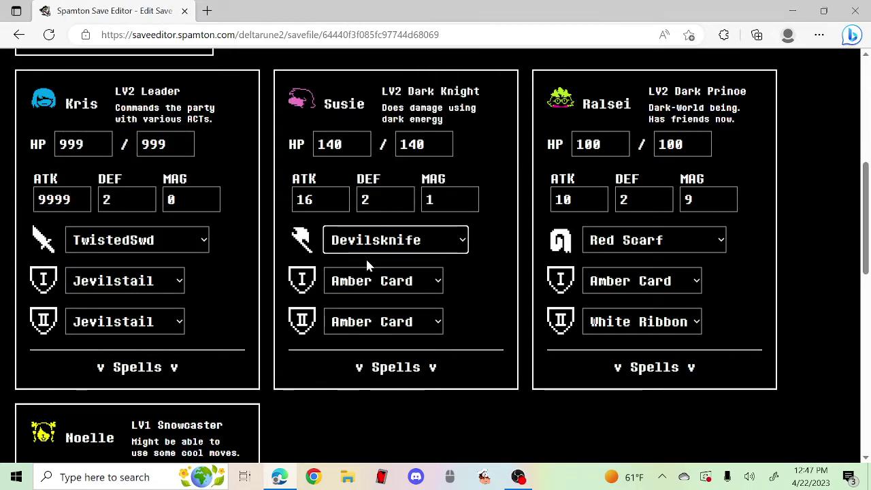
Equip Jevilstail in both of Susie's armor slots
{"action": "left_click", "coordinate": [361, 289]}
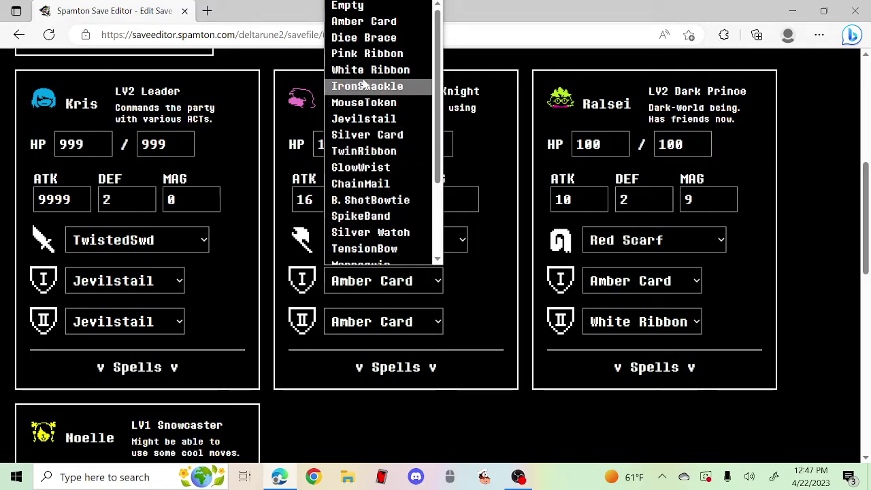
{"action": "scroll", "coordinate": [362, 197], "scroll_direction": "down", "scroll_amount": 3}
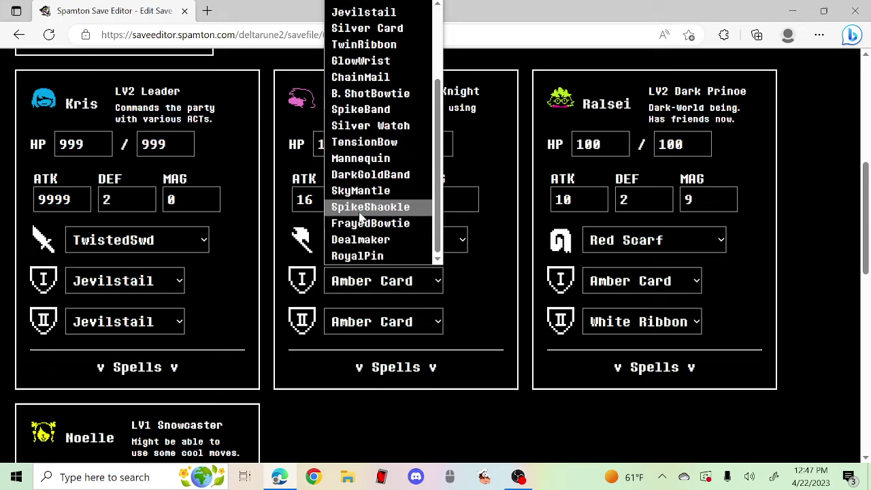
{"action": "scroll", "coordinate": [360, 217], "scroll_direction": "up", "scroll_amount": 3}
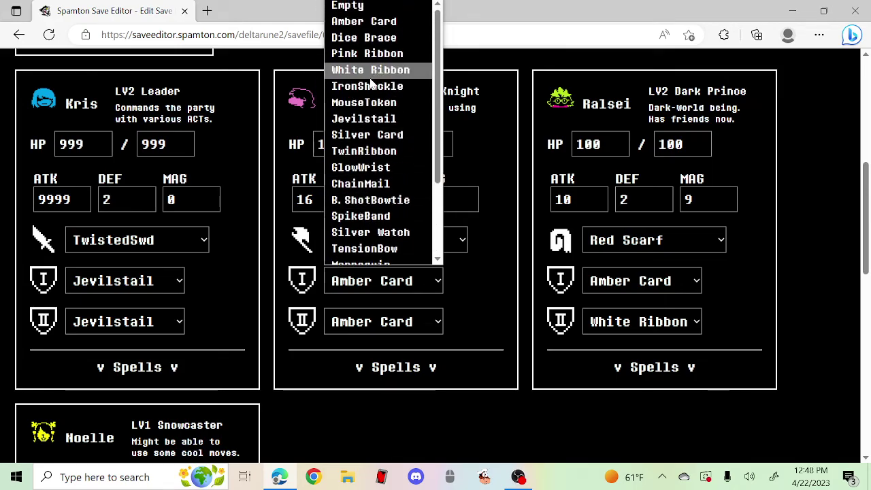
{"action": "left_click", "coordinate": [363, 118]}
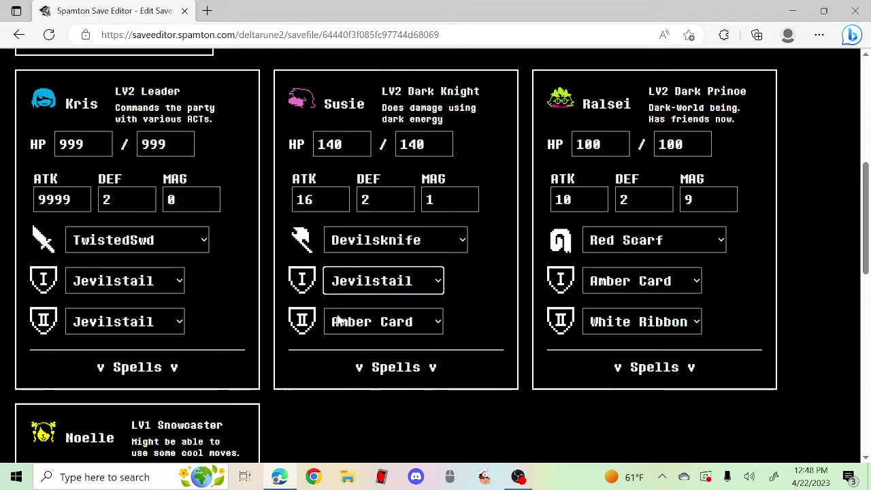
{"action": "left_click", "coordinate": [339, 321]}
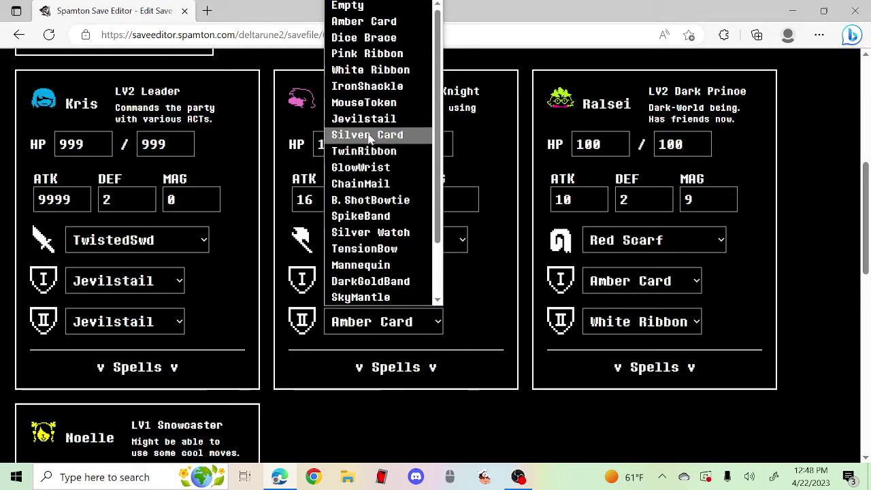
{"action": "left_click", "coordinate": [363, 119]}
Equip PuppetScarf as Ralsei's weapon
{"action": "left_click", "coordinate": [628, 245]}
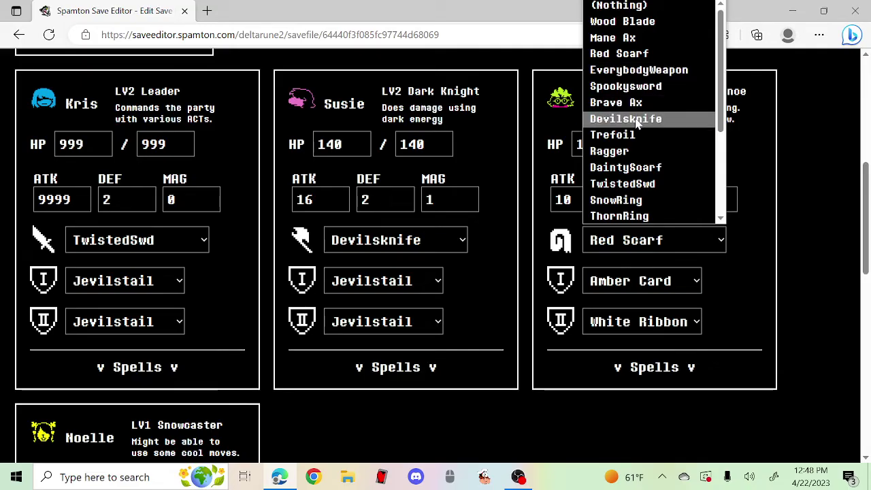
{"action": "scroll", "coordinate": [637, 122], "scroll_direction": "down", "scroll_amount": 1}
{"action": "scroll", "coordinate": [637, 124], "scroll_direction": "down", "scroll_amount": 2}
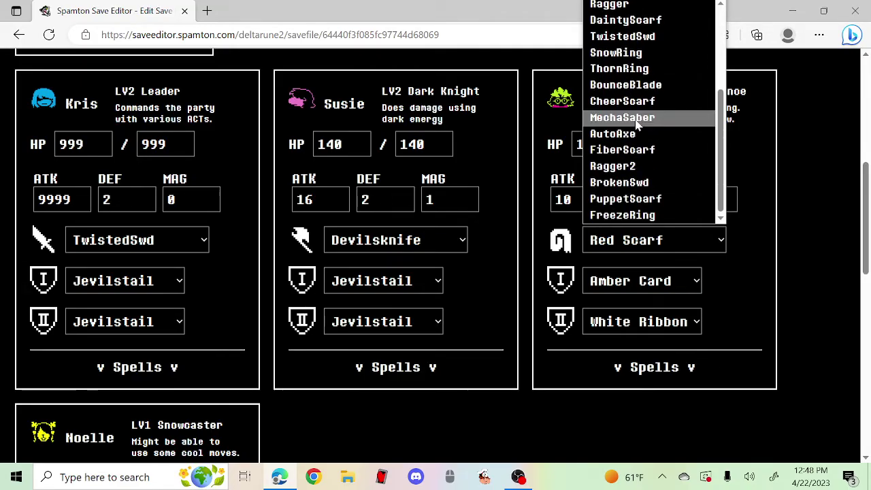
{"action": "left_click", "coordinate": [632, 199]}
Equip Jevilstail in both of Ralsei's armor slots
{"action": "left_click", "coordinate": [617, 273]}
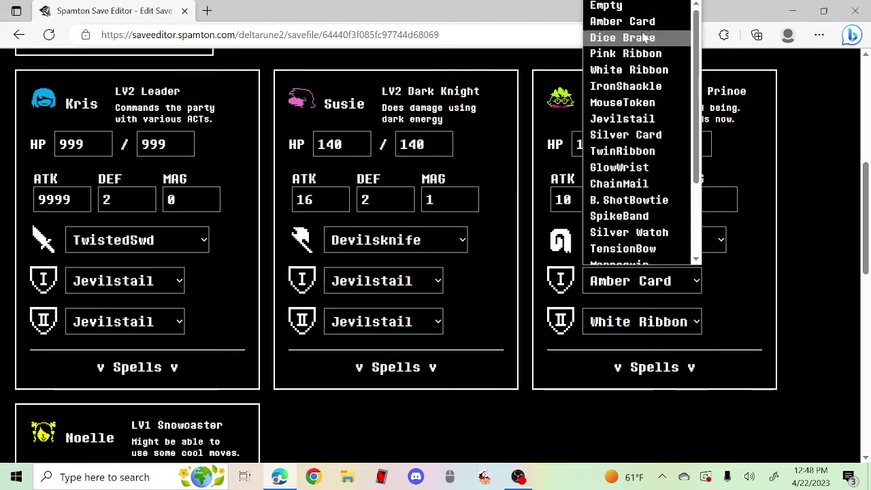
{"action": "left_click", "coordinate": [620, 119]}
{"action": "left_click", "coordinate": [621, 313]}
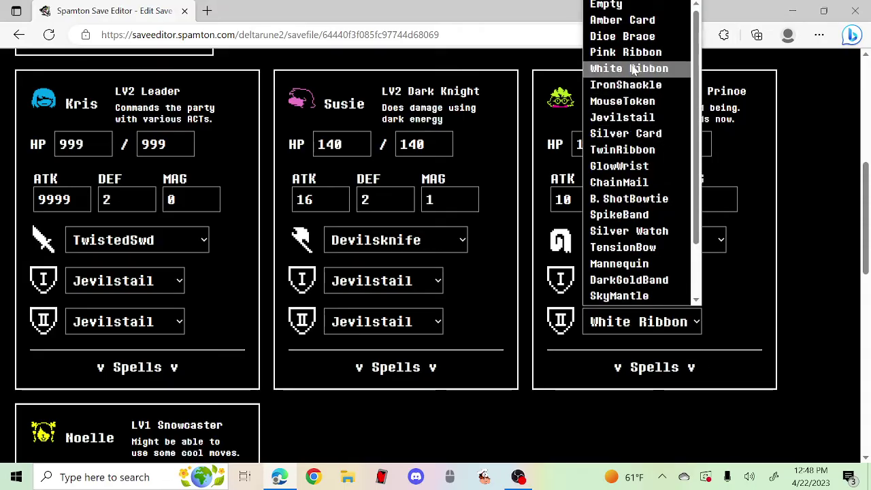
{"action": "left_click", "coordinate": [621, 117]}
Put a TopCake in each of the first three inventory item slots
{"action": "scroll", "coordinate": [211, 349], "scroll_direction": "down", "scroll_amount": 3}
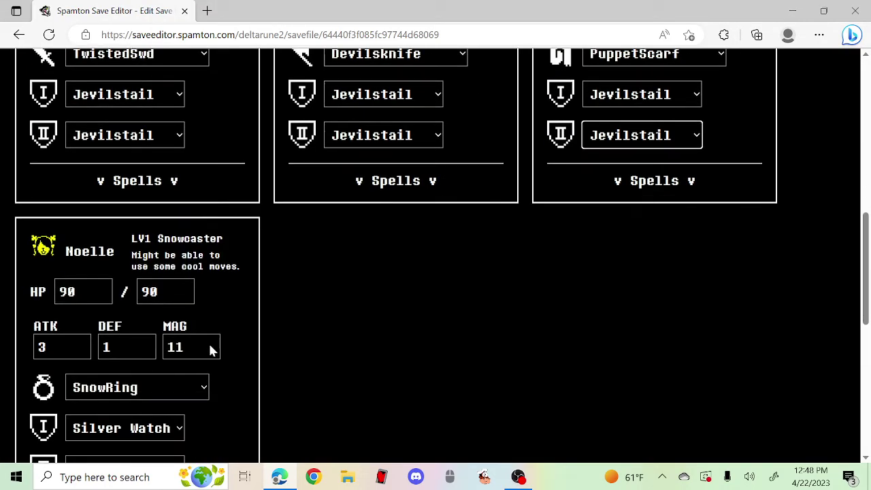
{"action": "scroll", "coordinate": [209, 345], "scroll_direction": "down", "scroll_amount": 2}
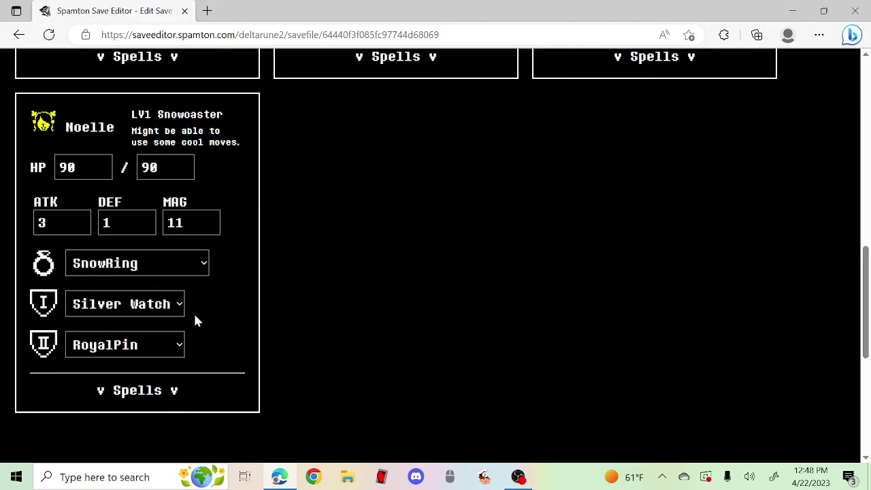
{"action": "scroll", "coordinate": [195, 320], "scroll_direction": "down", "scroll_amount": 5}
{"action": "scroll", "coordinate": [334, 188], "scroll_direction": "up", "scroll_amount": 20}
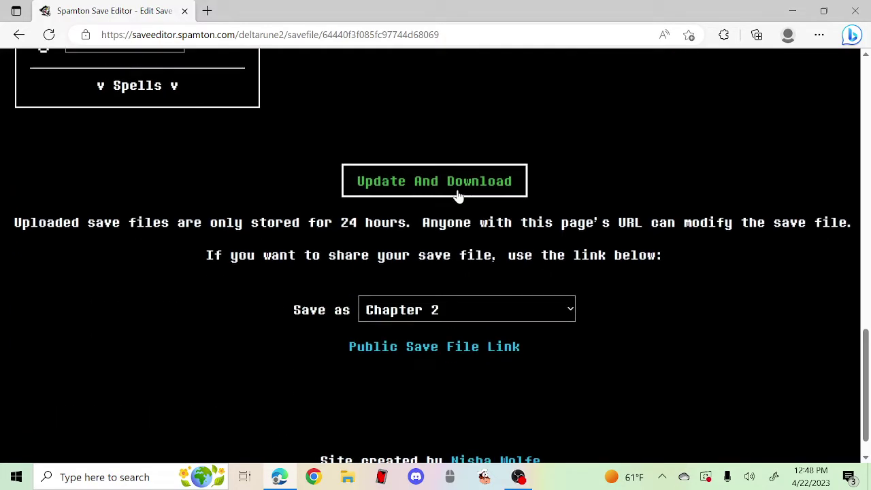
{"action": "double_click", "coordinate": [189, 185]}
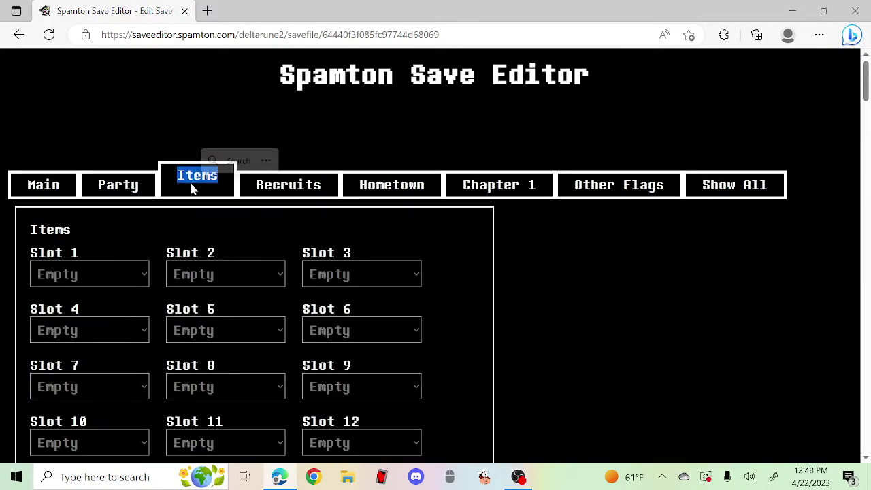
{"action": "left_click", "coordinate": [142, 273]}
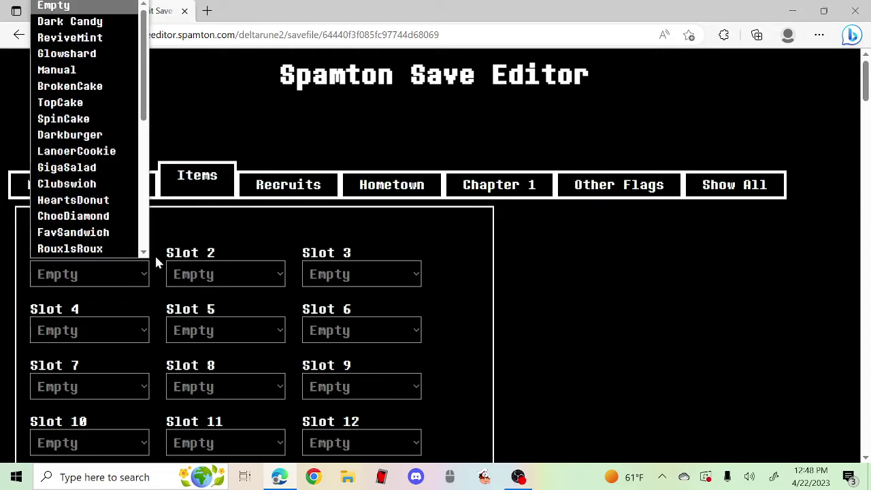
{"action": "left_click", "coordinate": [73, 108]}
{"action": "left_click", "coordinate": [194, 273]}
{"action": "left_click", "coordinate": [204, 102]}
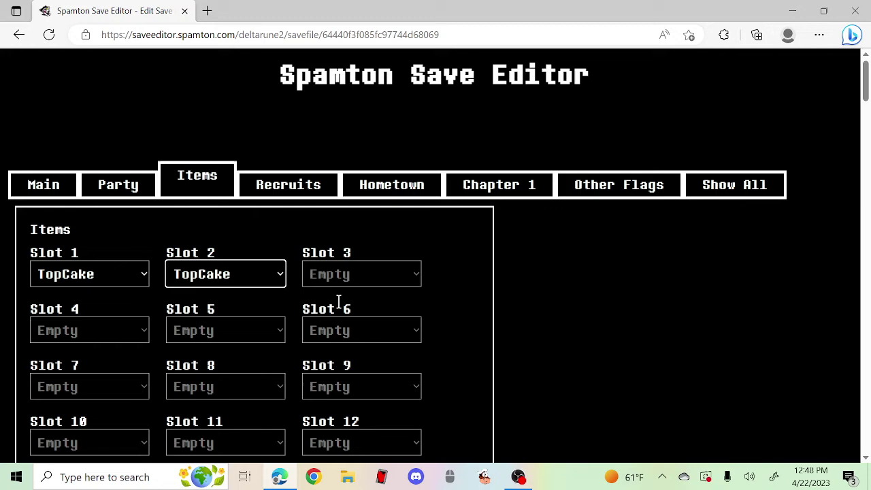
{"action": "left_click", "coordinate": [342, 275]}
{"action": "left_click", "coordinate": [339, 104]}
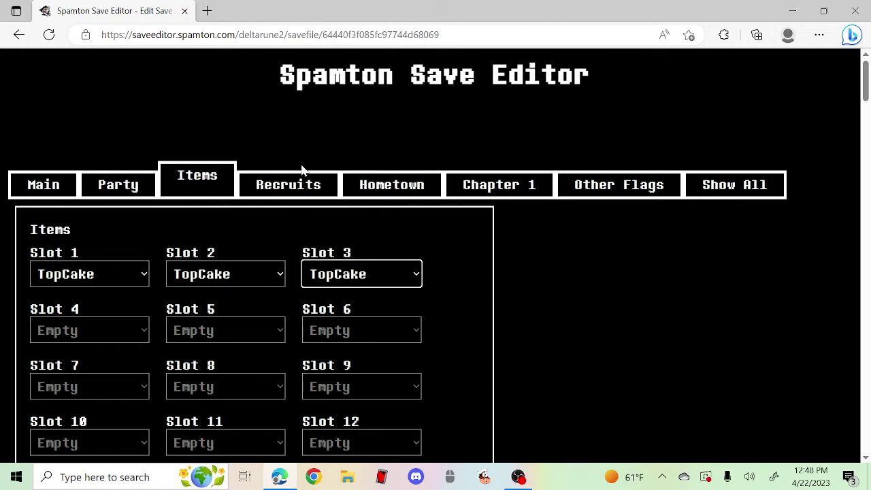
Look through the save file's Recruits, Hometown, Chapter 1 and Other Flags settings
{"action": "left_click", "coordinate": [291, 190]}
{"action": "left_click", "coordinate": [403, 182]}
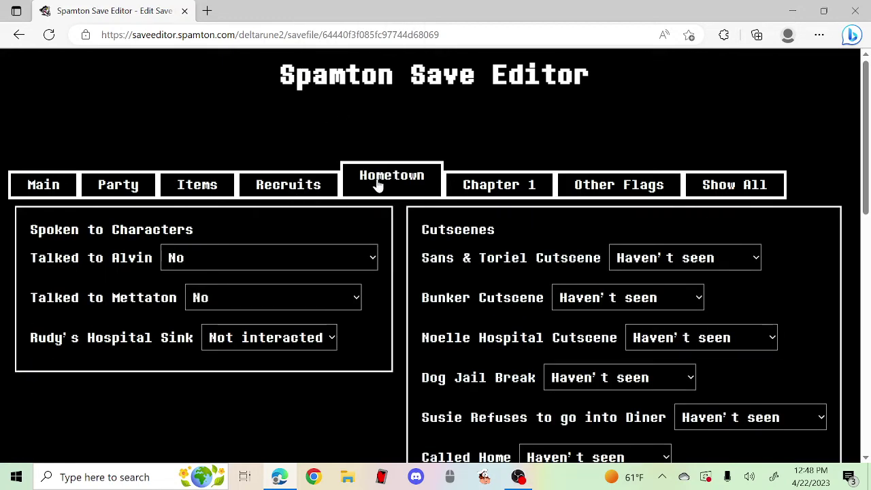
{"action": "left_click", "coordinate": [467, 192]}
{"action": "scroll", "coordinate": [317, 222], "scroll_direction": "down", "scroll_amount": 1}
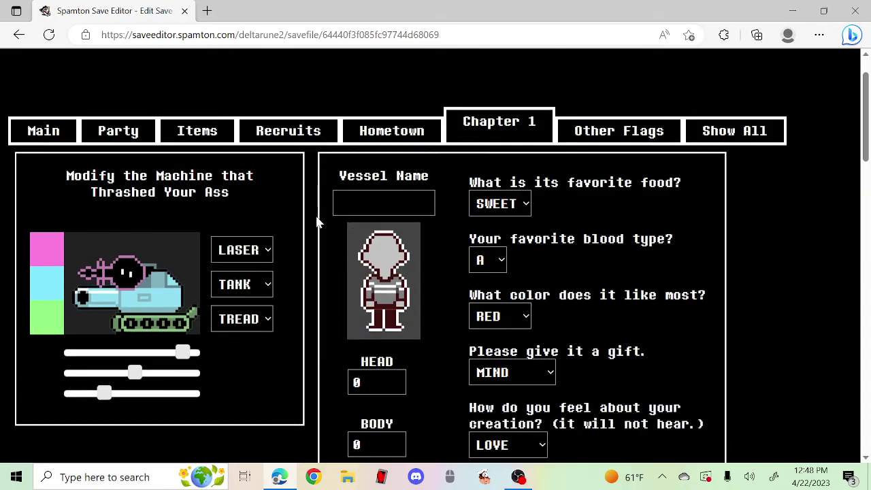
{"action": "scroll", "coordinate": [317, 222], "scroll_direction": "down", "scroll_amount": 1}
{"action": "scroll", "coordinate": [406, 200], "scroll_direction": "up", "scroll_amount": 2}
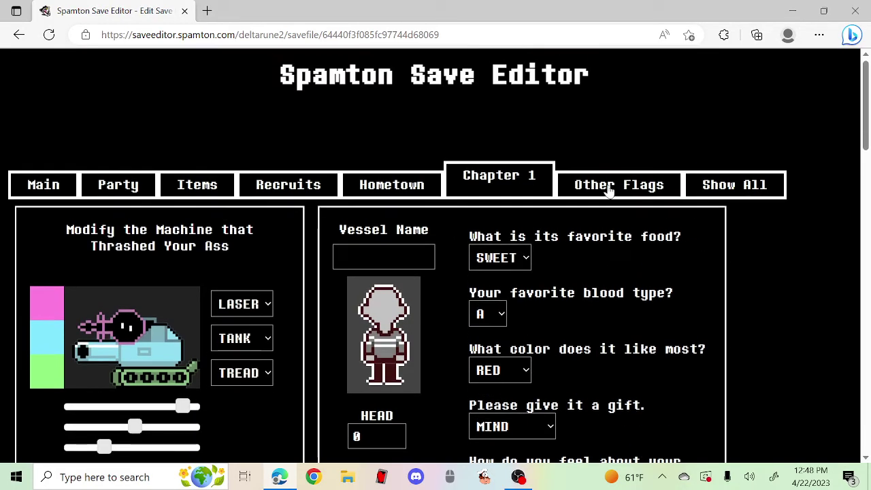
{"action": "left_click", "coordinate": [603, 190]}
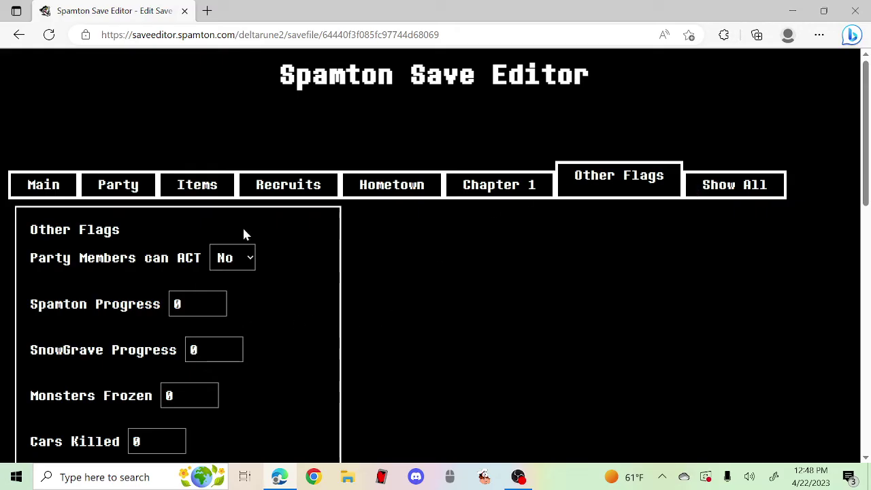
Return to the party settings, expand Ralsei's spells and set the third spell to Red Buster
{"action": "left_click", "coordinate": [152, 188]}
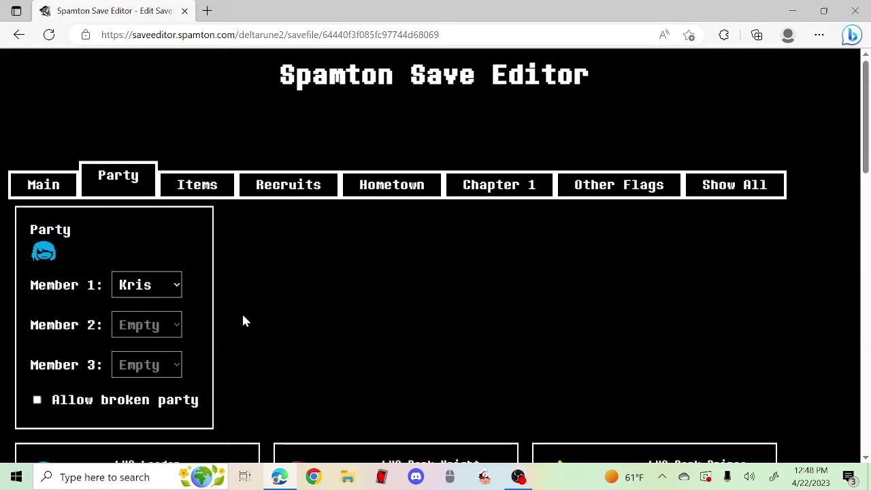
{"action": "scroll", "coordinate": [544, 304], "scroll_direction": "down", "scroll_amount": 6}
{"action": "left_click", "coordinate": [604, 303]}
{"action": "scroll", "coordinate": [603, 307], "scroll_direction": "down", "scroll_amount": 2}
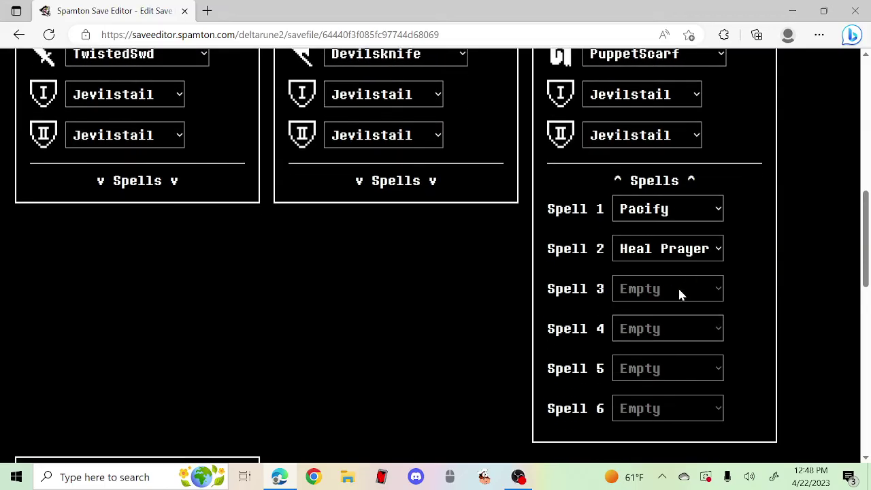
{"action": "left_click", "coordinate": [679, 292]}
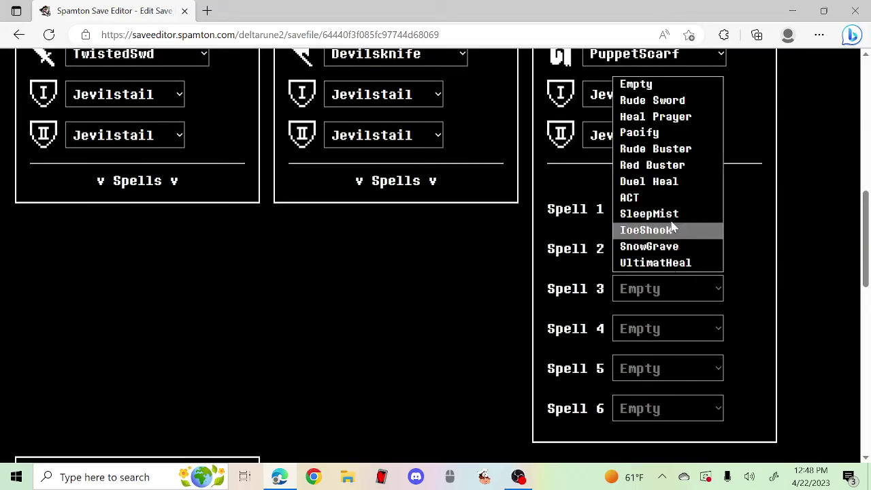
{"action": "left_click", "coordinate": [636, 166]}
Expand Susie's spells and set the second spell to Red Buster and the third to Duel Heal
{"action": "left_click", "coordinate": [409, 185]}
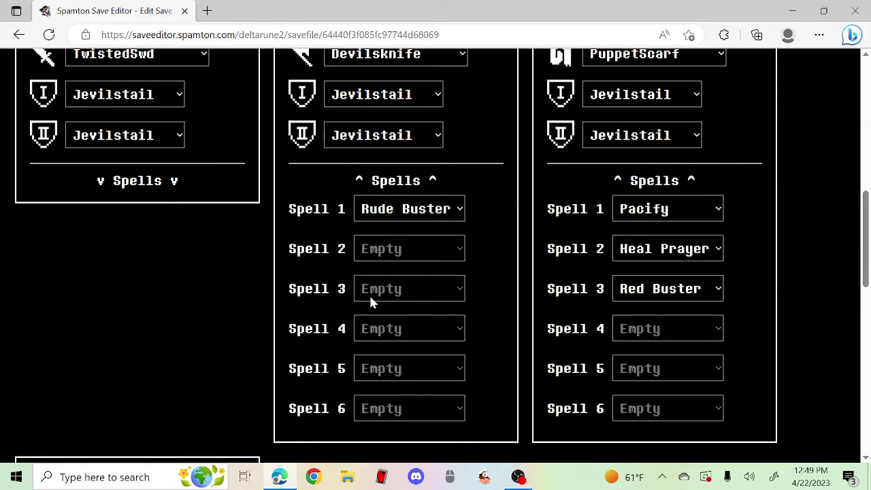
{"action": "left_click", "coordinate": [414, 249]}
{"action": "left_click", "coordinate": [402, 336]}
{"action": "left_click", "coordinate": [424, 249]}
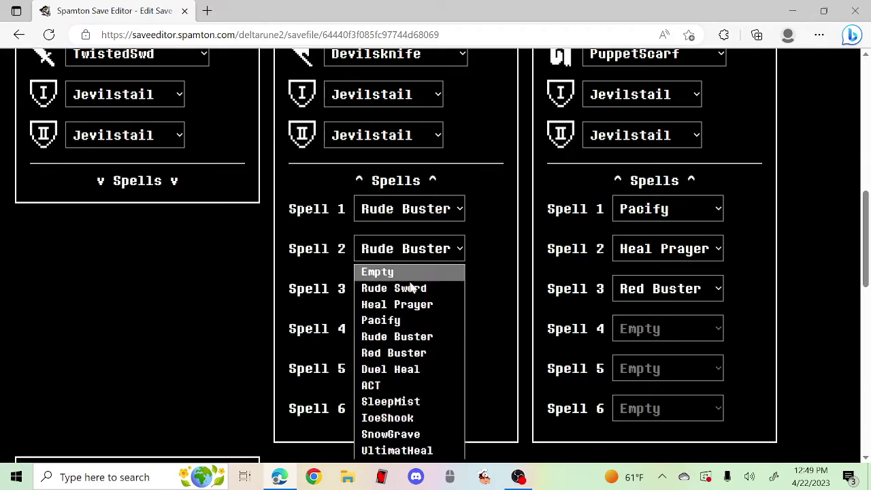
{"action": "left_click", "coordinate": [381, 353]}
{"action": "left_click", "coordinate": [385, 289]}
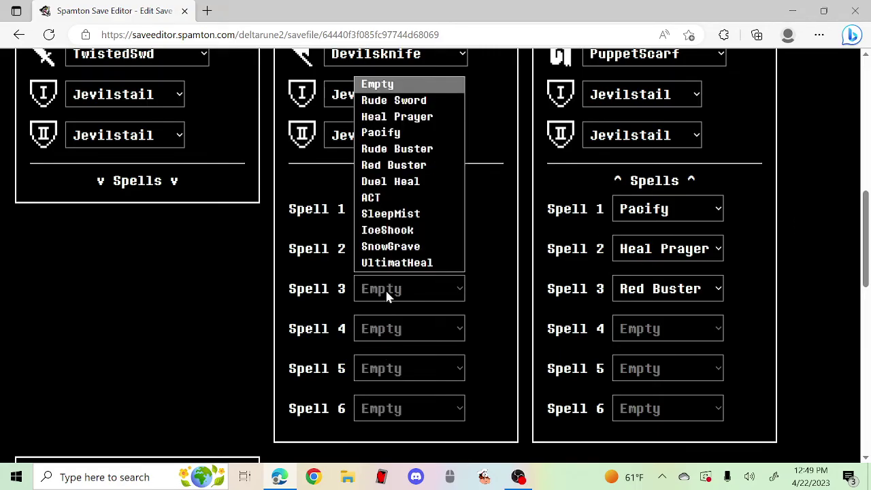
{"action": "left_click", "coordinate": [437, 188]}
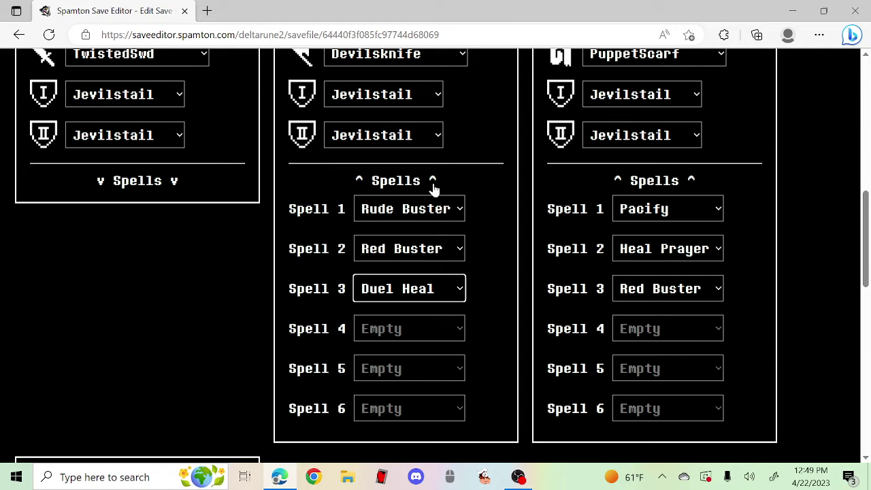
Set Ralsei's third spell to SnowGrave and fourth spell to Duel Heal
{"action": "left_click", "coordinate": [678, 290]}
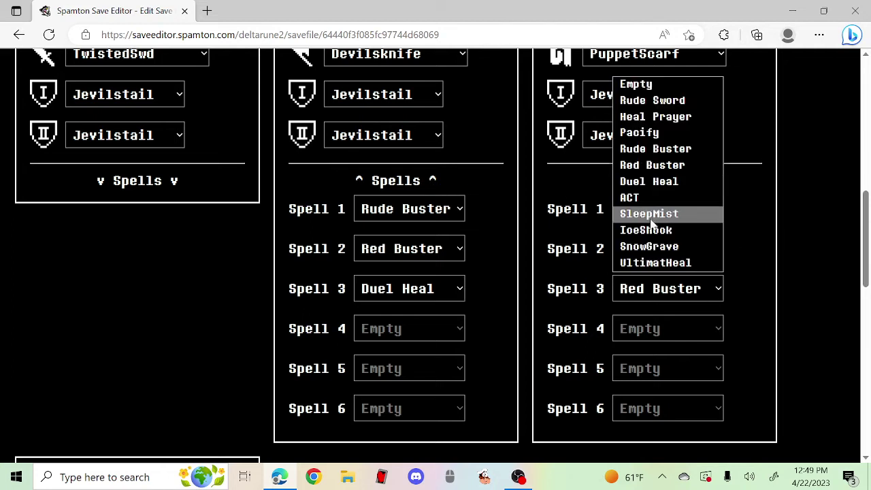
{"action": "left_click", "coordinate": [623, 246]}
{"action": "left_click", "coordinate": [622, 330]}
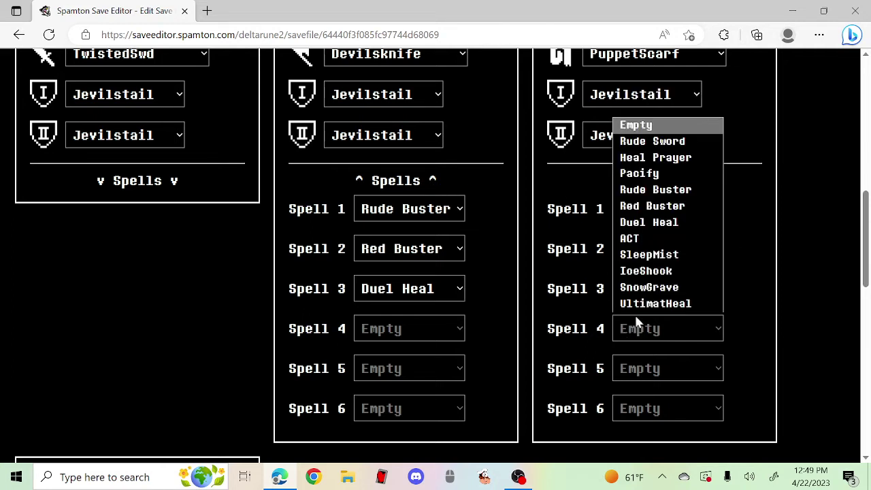
{"action": "left_click", "coordinate": [655, 227]}
Update the edited Chapter 2 save file and download it
{"action": "scroll", "coordinate": [548, 351], "scroll_direction": "down", "scroll_amount": 1}
{"action": "scroll", "coordinate": [517, 363], "scroll_direction": "down", "scroll_amount": 9}
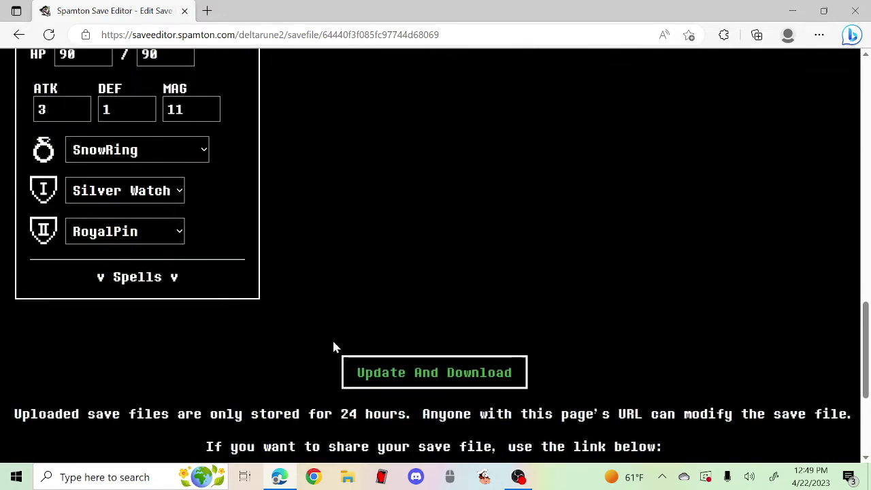
{"action": "scroll", "coordinate": [385, 288], "scroll_direction": "up", "scroll_amount": 1}
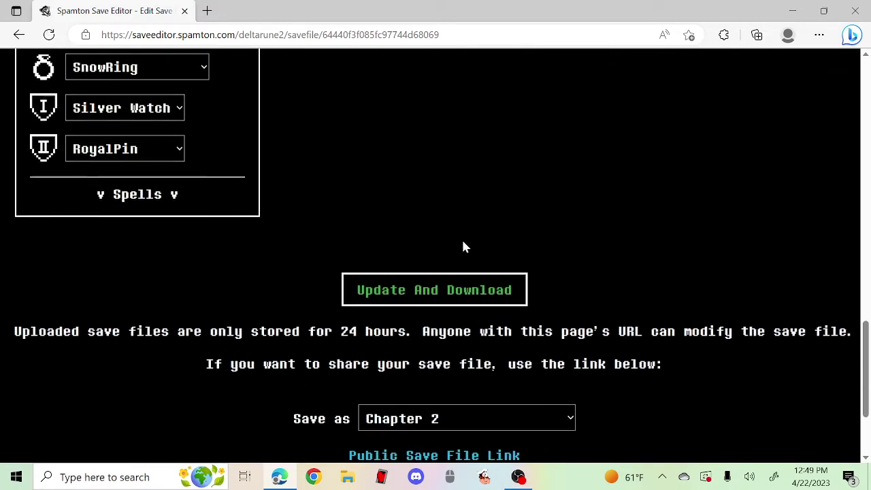
{"action": "left_click", "coordinate": [428, 298]}
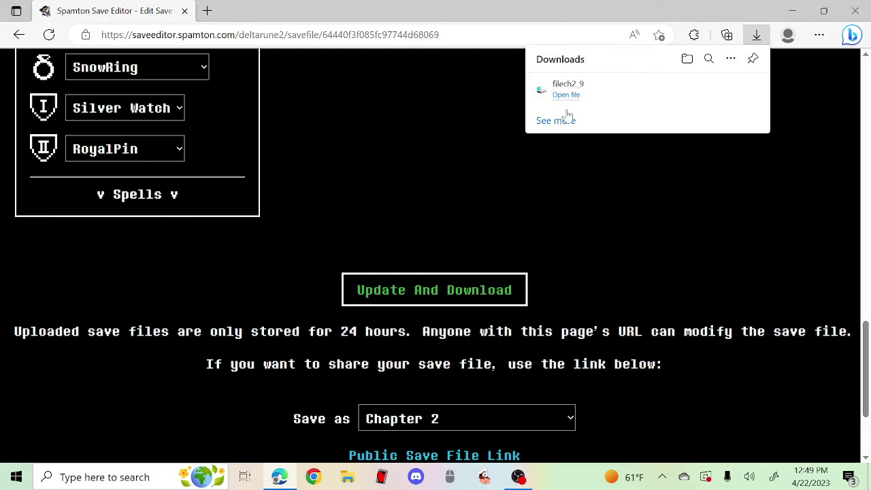
Switch to File Explorer, create a new folder in OneDrive's Pictures and put the recent file filech2_9 into it
{"action": "left_click", "coordinate": [348, 476]}
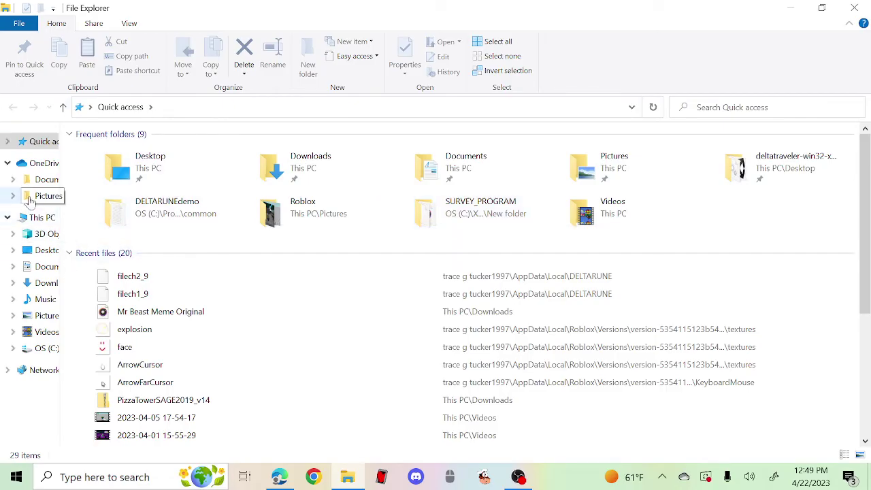
{"action": "right_click", "coordinate": [9, 200]}
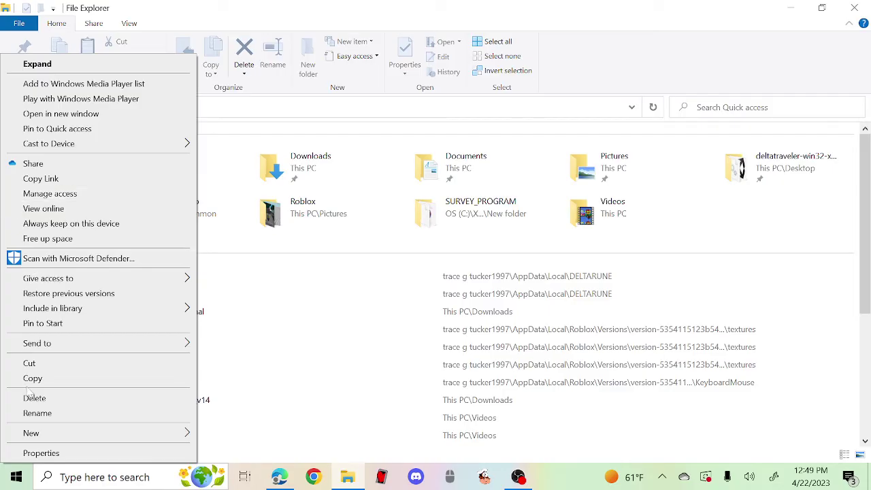
{"action": "mouse_move", "coordinate": [62, 433]}
{"action": "left_click", "coordinate": [272, 432]}
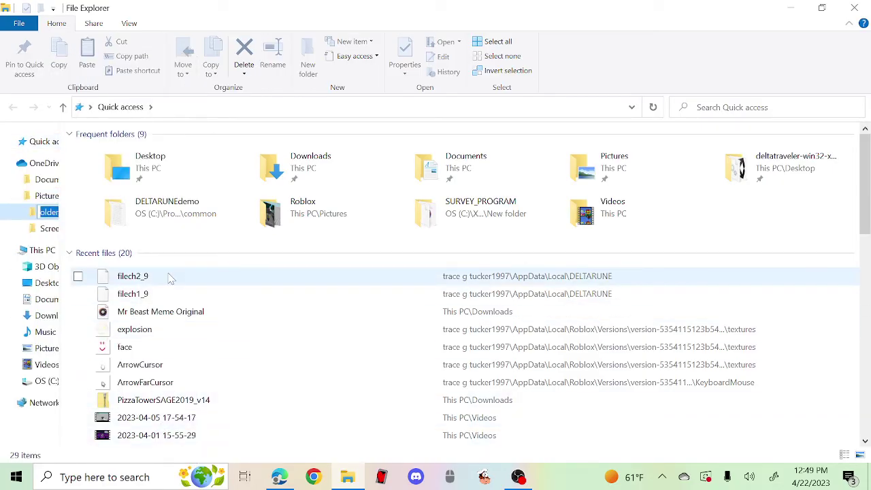
{"action": "left_click", "coordinate": [99, 274]}
{"action": "left_click_drag", "start_coordinate": [98, 274], "coordinate": [16, 213]}
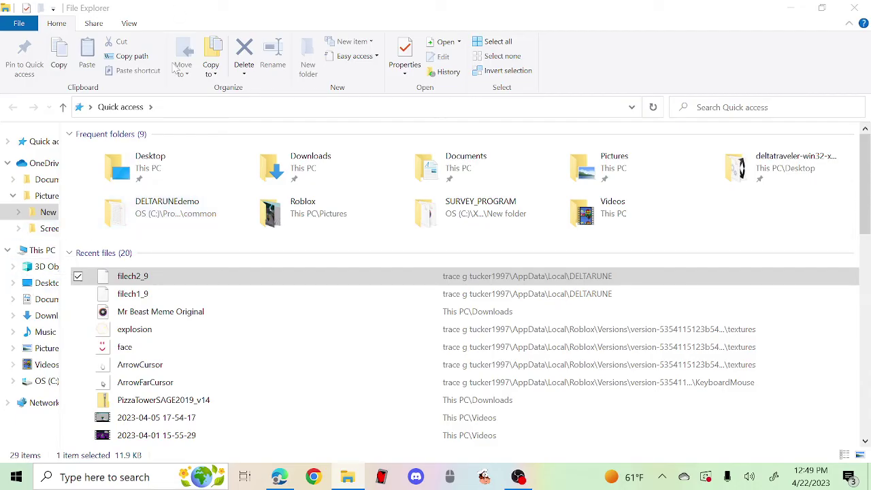
Go to %localappdata% in File Explorer and open its DELTARUNE folder
{"action": "left_click", "coordinate": [163, 111]}
{"action": "key", "text": "BackSpace"}
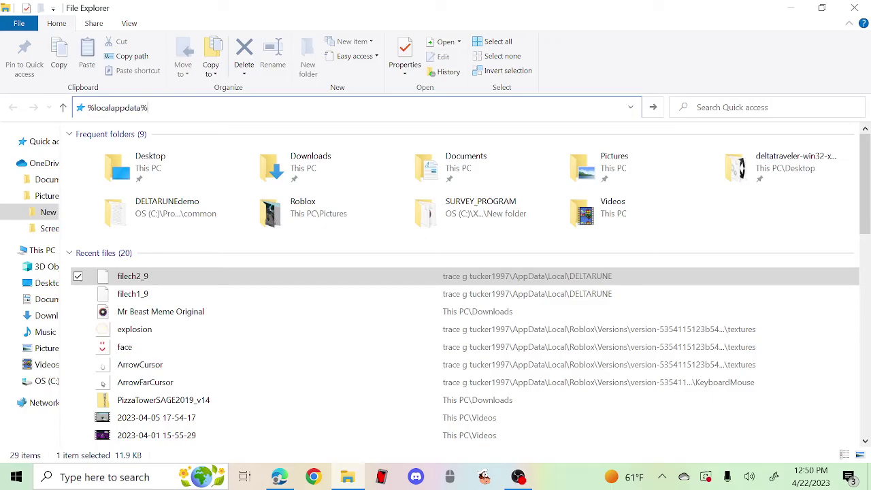
{"action": "key", "text": "Return"}
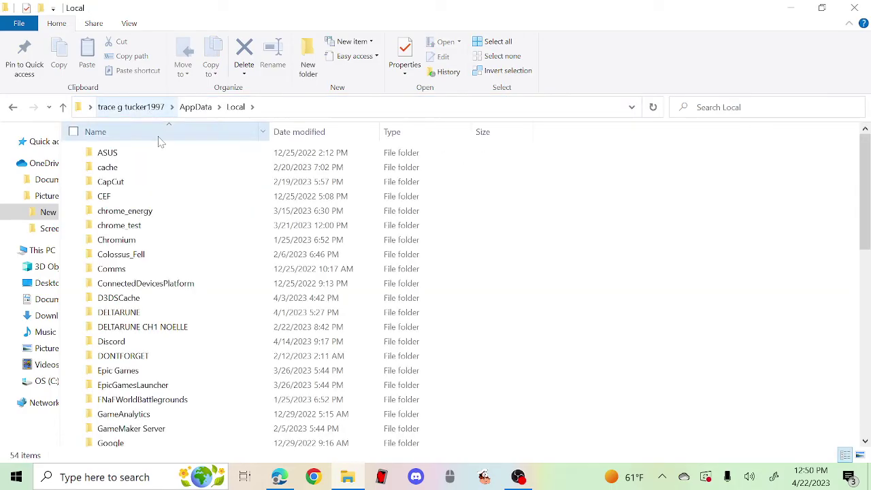
{"action": "double_click", "coordinate": [160, 313]}
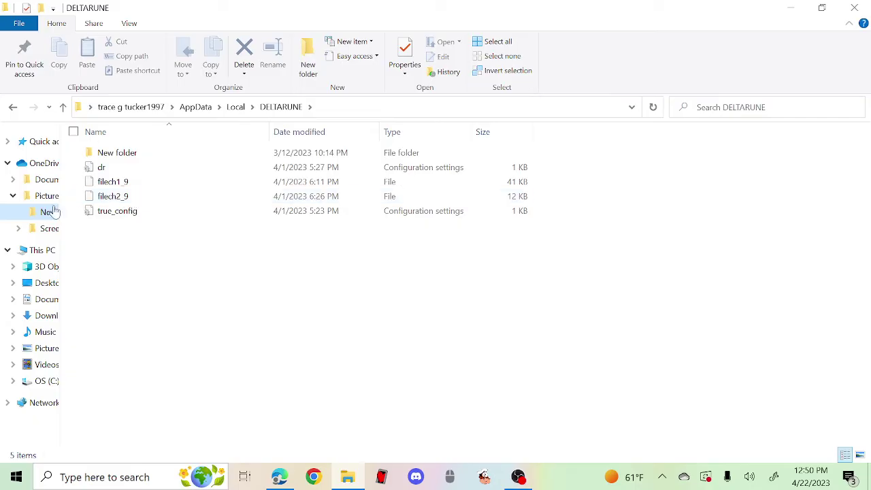
Move the new folder from Pictures into DELTARUNE and move its filech2_9 up into DELTARUNE, replacing the existing file
{"action": "left_click_drag", "start_coordinate": [15, 215], "coordinate": [129, 249]}
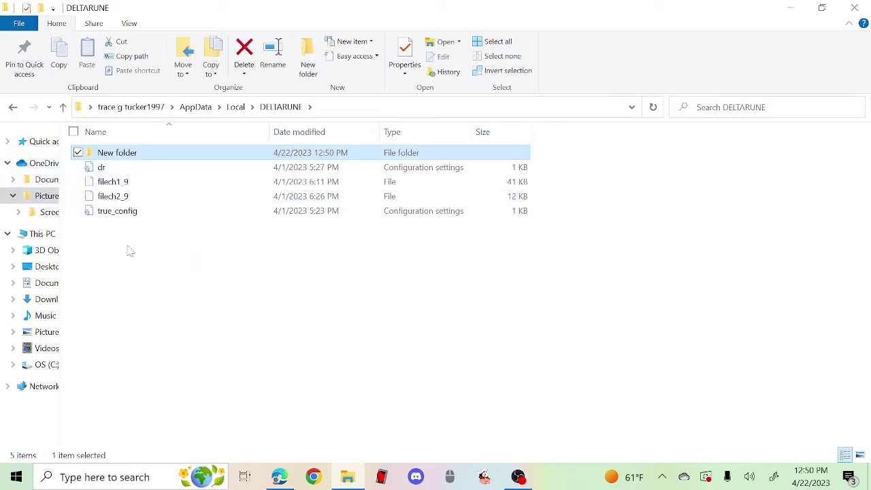
{"action": "double_click", "coordinate": [140, 154]}
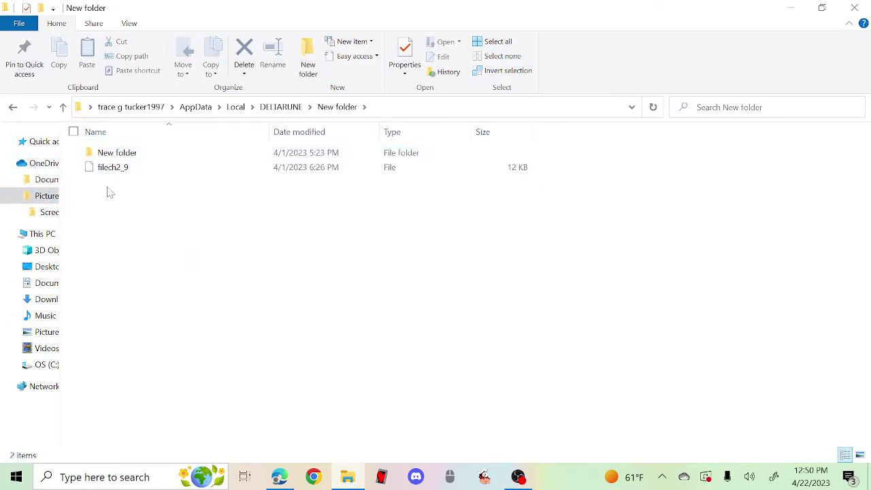
{"action": "left_click", "coordinate": [124, 170]}
{"action": "left_click_drag", "start_coordinate": [125, 176], "coordinate": [282, 107]}
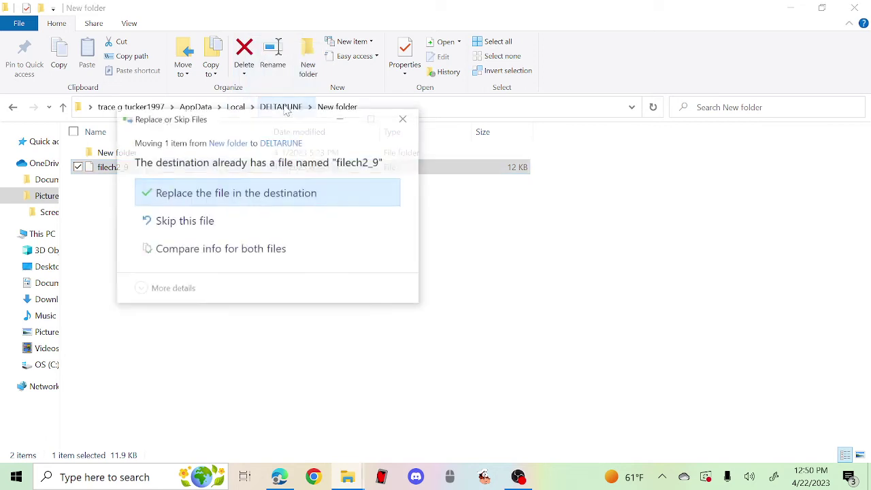
{"action": "left_click", "coordinate": [330, 191]}
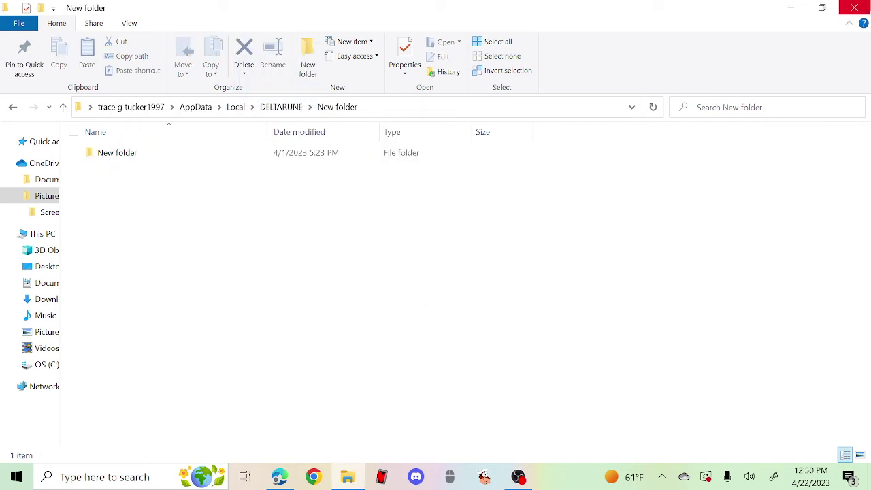
Close File Explorer and the browser, and try to launch DELTARUNE (Chapter 1 & 2 DEMO) from the desktop, dismissing its update window
{"action": "left_click", "coordinate": [853, 8]}
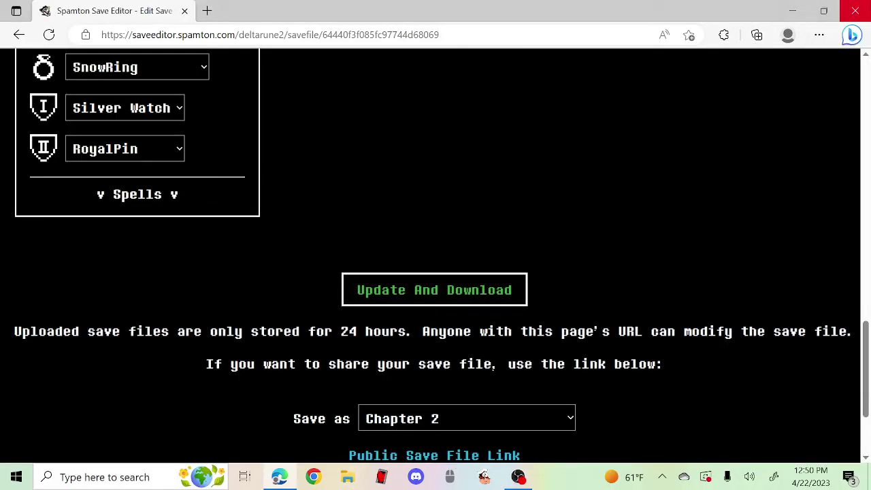
{"action": "left_click", "coordinate": [855, 11]}
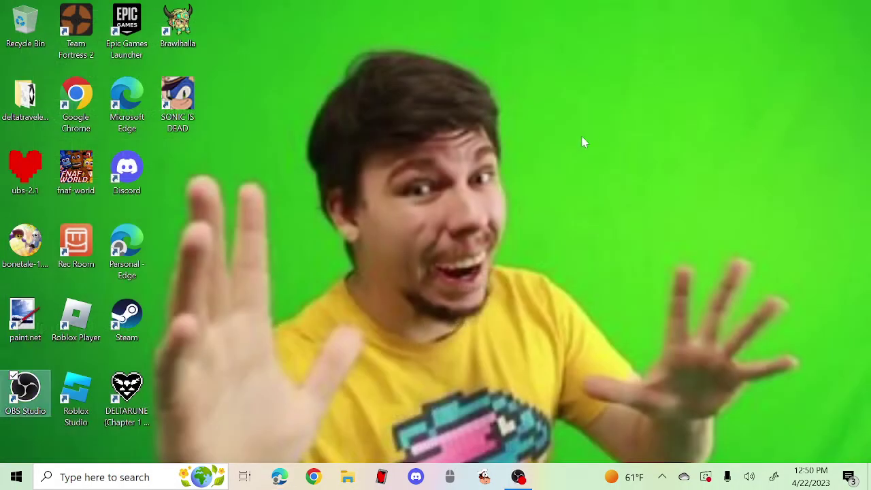
{"action": "left_click", "coordinate": [131, 410]}
{"action": "double_click", "coordinate": [131, 412]}
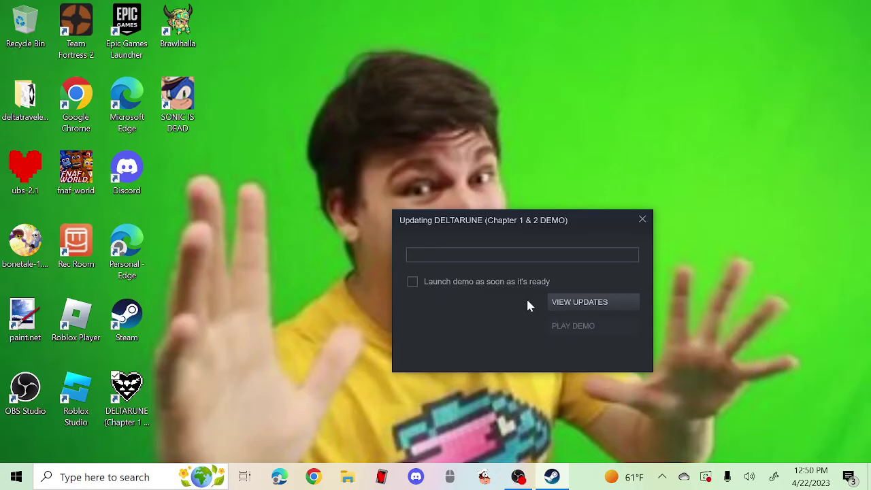
{"action": "left_click", "coordinate": [640, 217]}
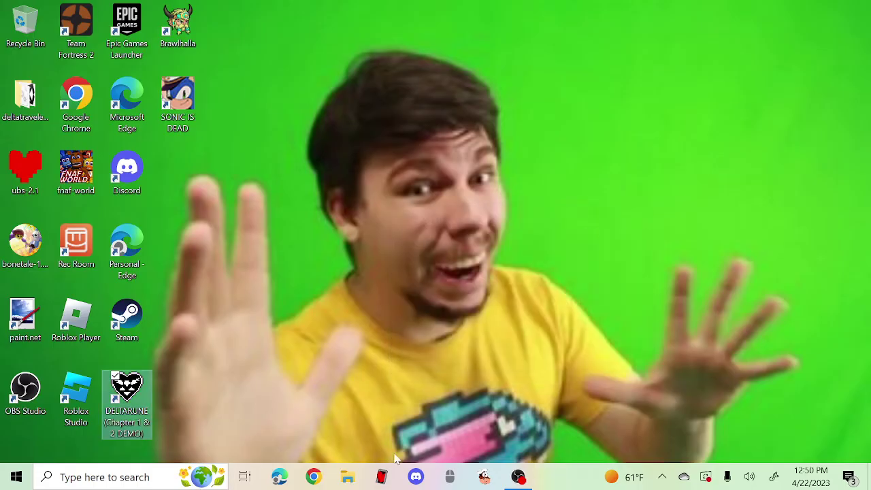
Search Quick access in File Explorer for "delta", look through the recent files and close the window
{"action": "left_click", "coordinate": [347, 477]}
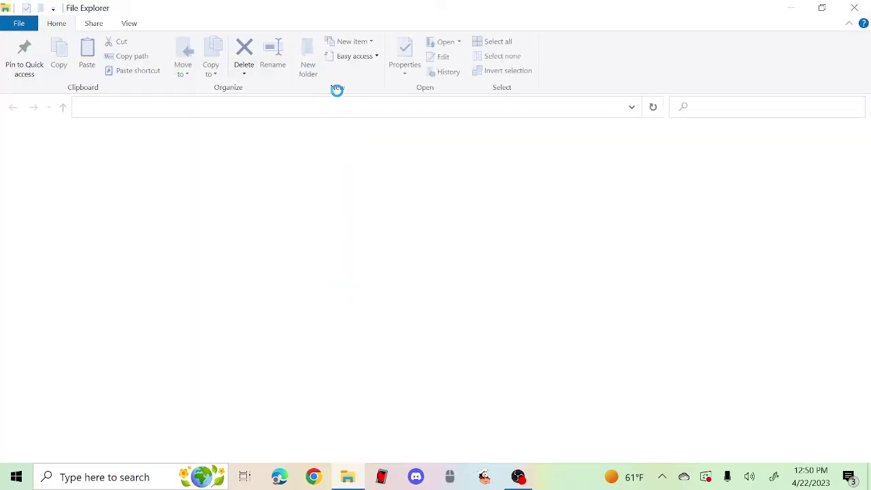
{"action": "left_click", "coordinate": [711, 108]}
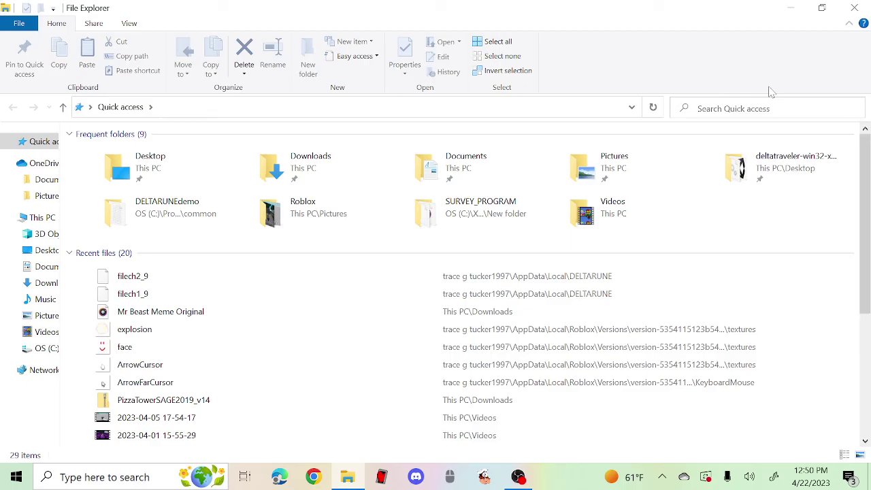
{"action": "type", "text": "delta"}
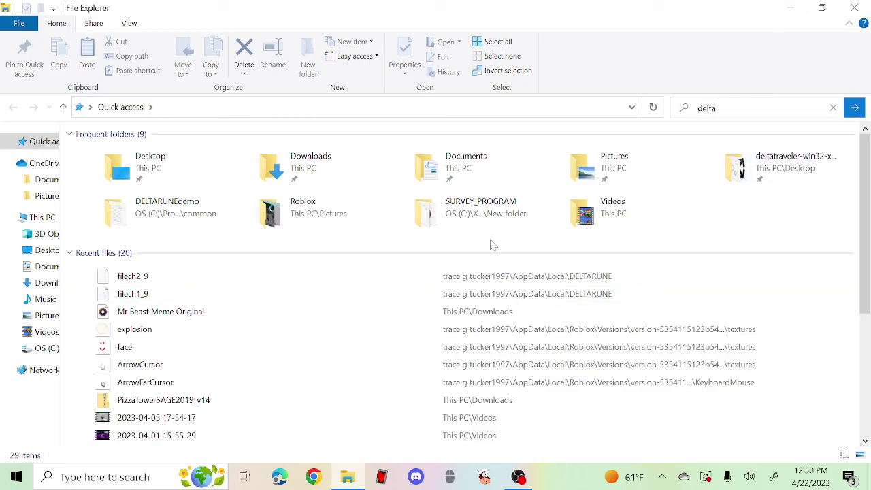
{"action": "scroll", "coordinate": [251, 335], "scroll_direction": "down", "scroll_amount": 3}
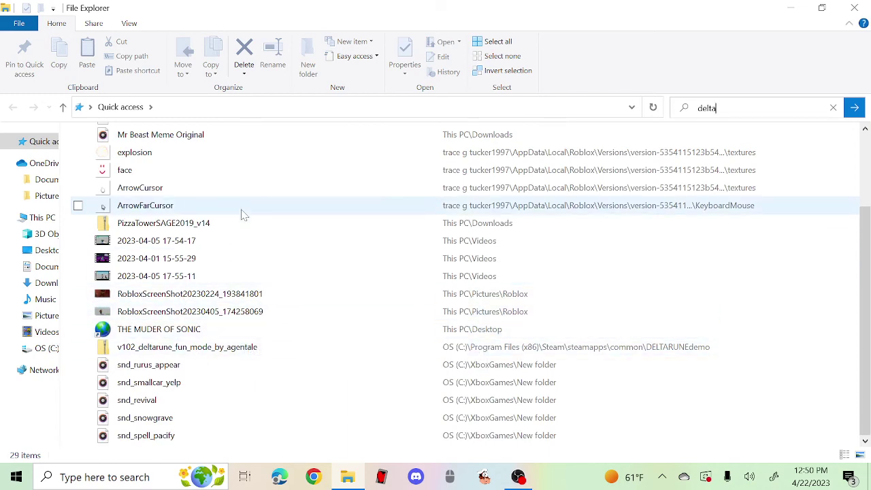
{"action": "scroll", "coordinate": [243, 214], "scroll_direction": "up", "scroll_amount": 3}
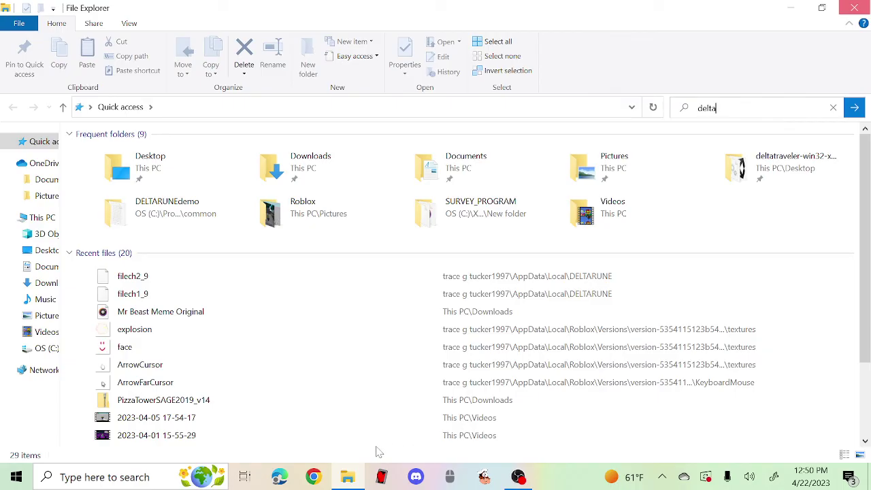
{"action": "right_click", "coordinate": [357, 473]}
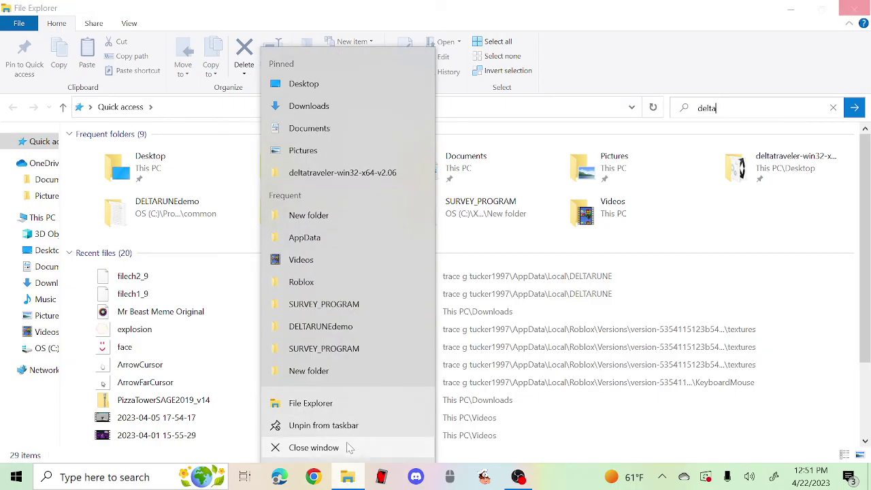
{"action": "left_click", "coordinate": [380, 446]}
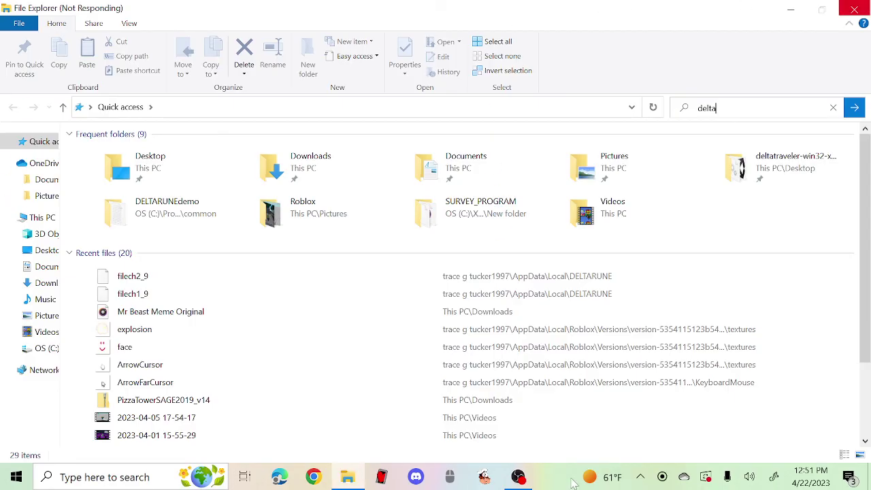
{"action": "left_click", "coordinate": [518, 476]}
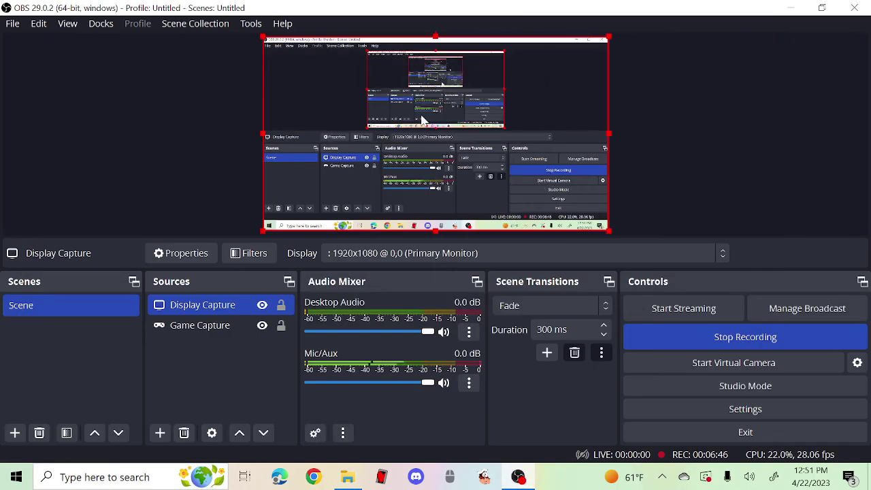